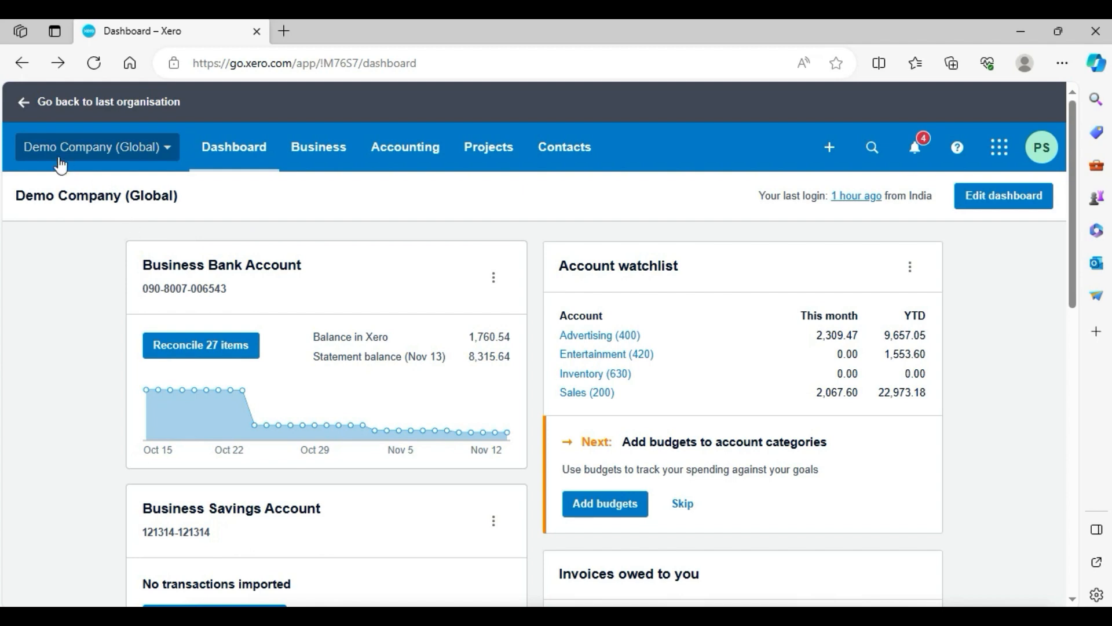
pyautogui.moveTo(181, 206); pyautogui.dragTo(12, 213)
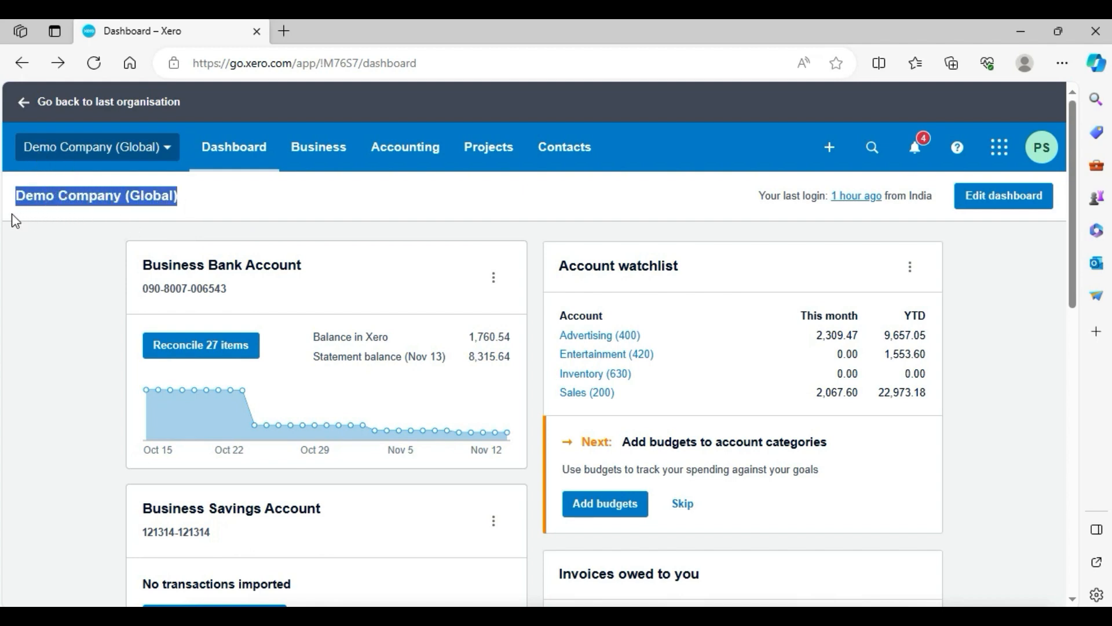
pyautogui.click(63, 355)
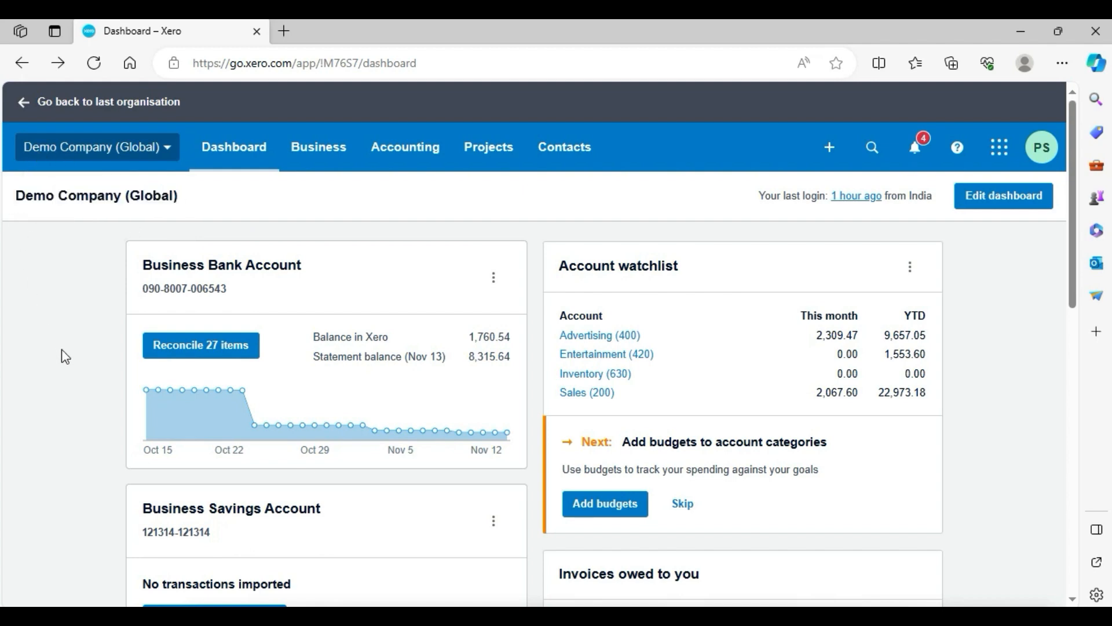
# Step: Open the advanced accounting settings from Demo Company (Global)'s organisation settings
pyautogui.click(165, 154)
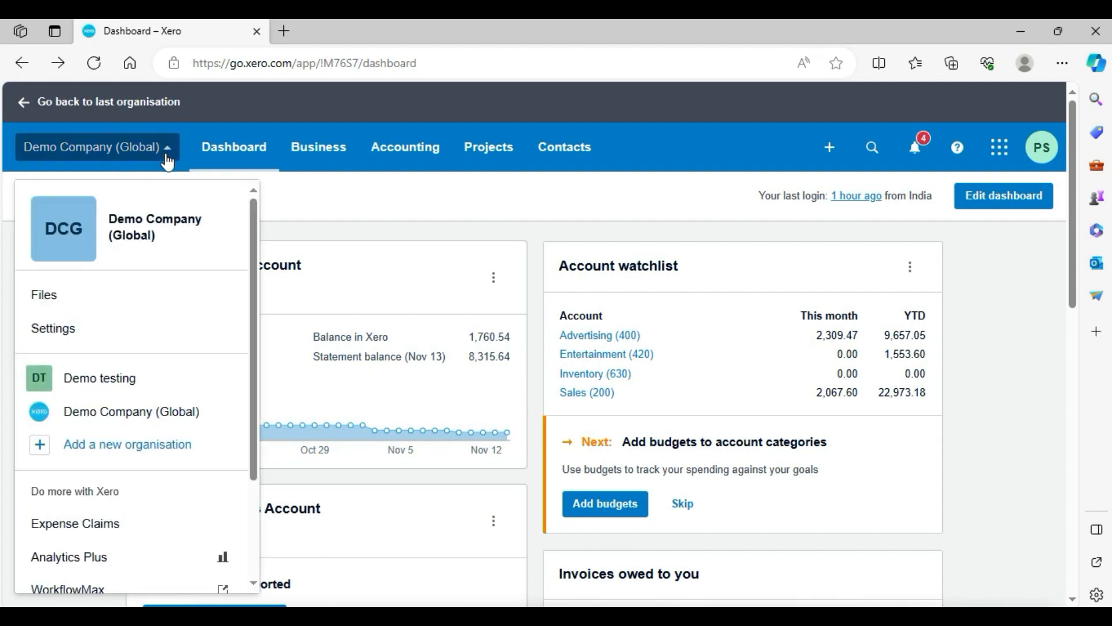
pyautogui.click(60, 339)
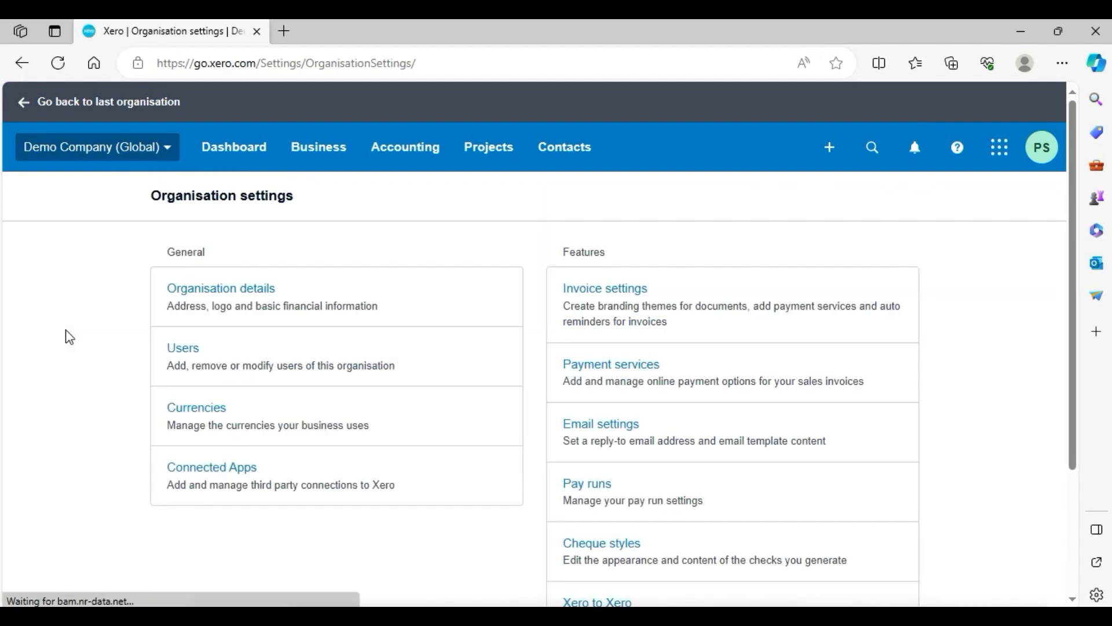
pyautogui.moveTo(1072, 179); pyautogui.dragTo(1040, 318)
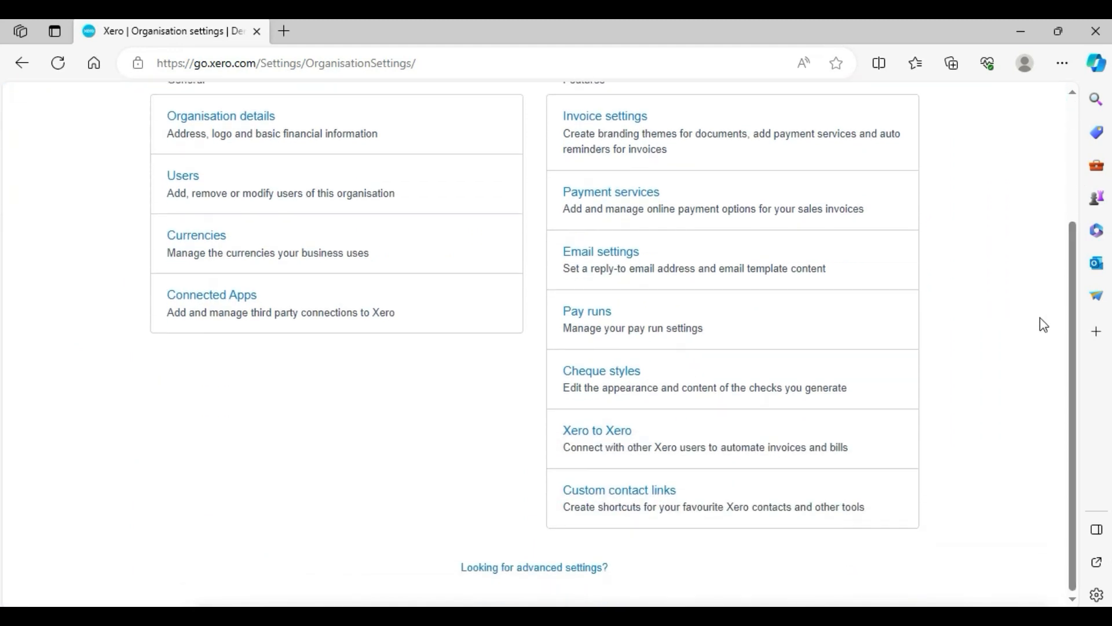
pyautogui.click(501, 573)
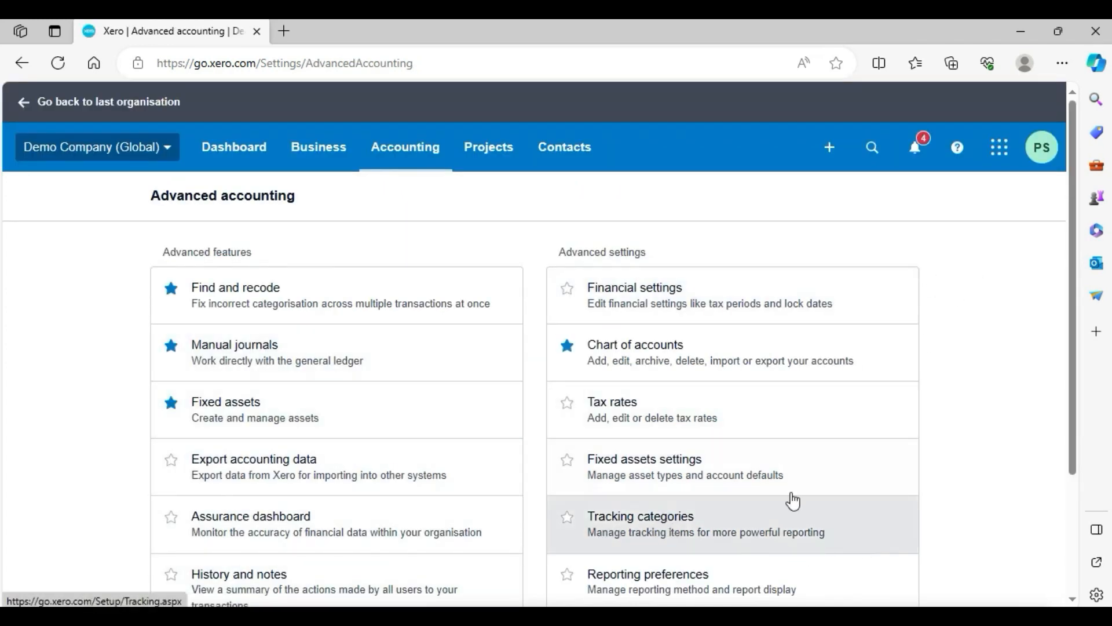
pyautogui.moveTo(1073, 333); pyautogui.dragTo(1057, 438)
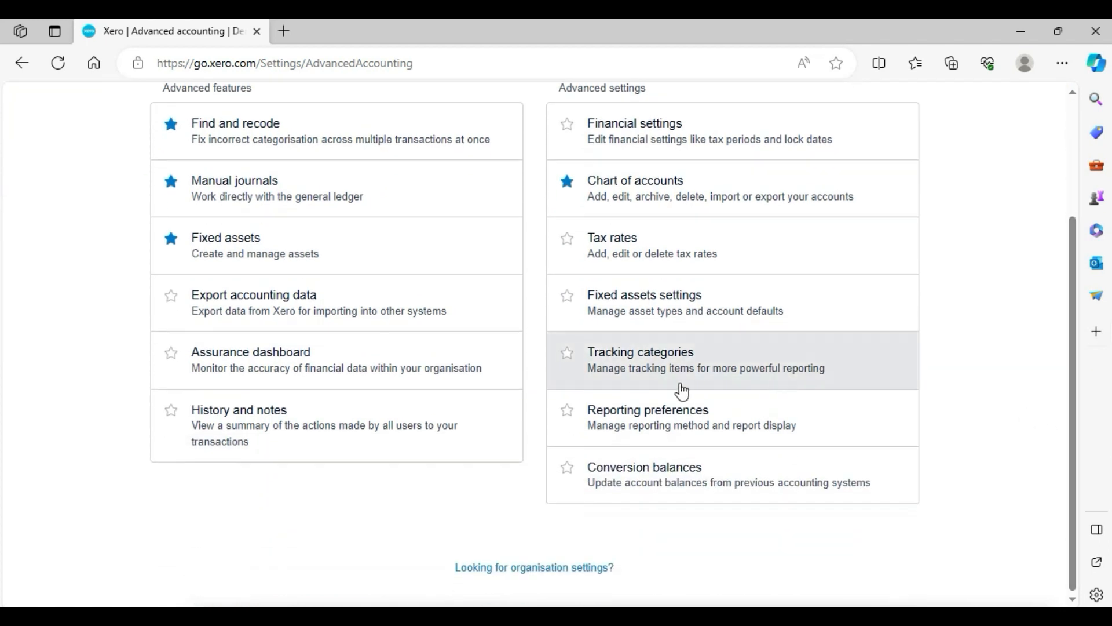
pyautogui.click(480, 615)
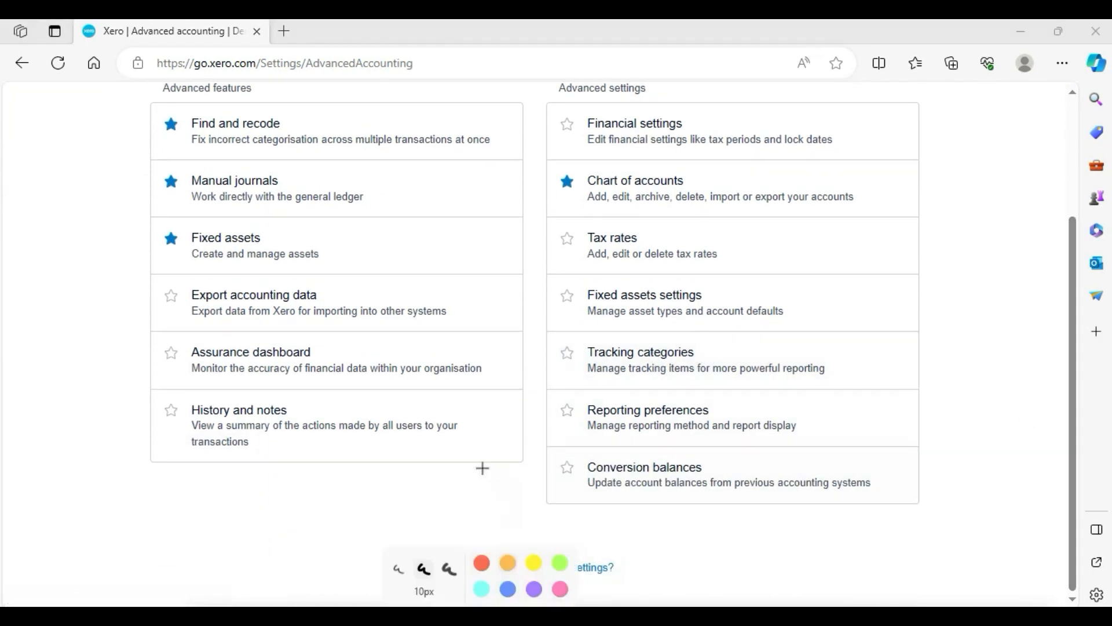
pyautogui.click(487, 568)
pyautogui.moveTo(396, 510)
pyautogui.mouseDown()
pyautogui.moveTo(584, 405)
pyautogui.moveTo(569, 359)
pyautogui.mouseUp()
pyautogui.moveTo(974, 451)
pyautogui.mouseDown()
pyautogui.moveTo(721, 373)
pyautogui.moveTo(695, 352)
pyautogui.mouseUp()
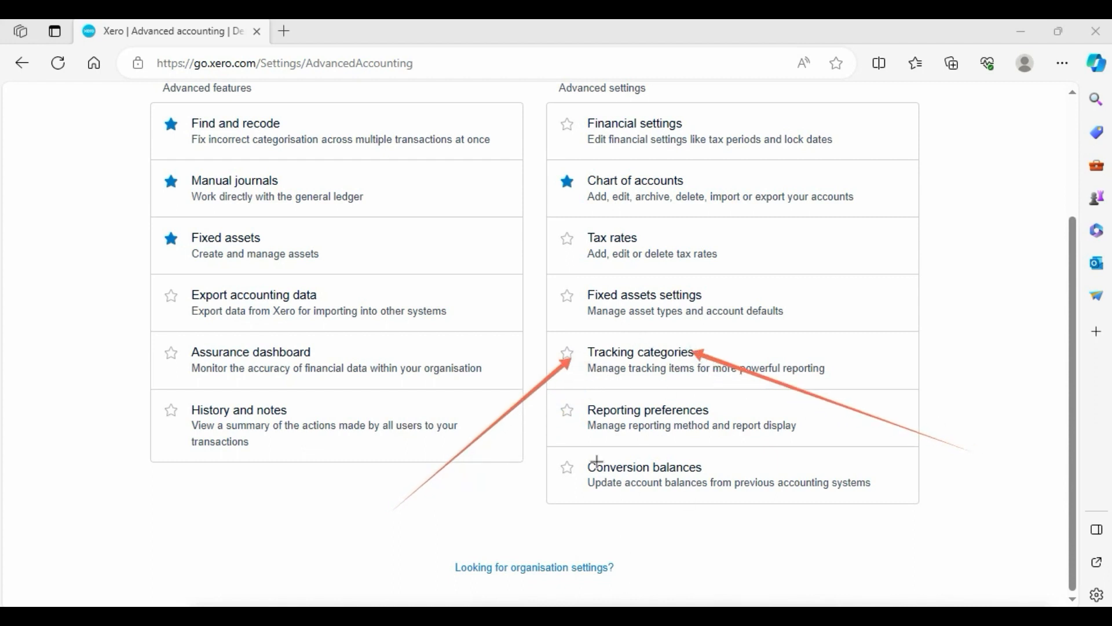
pyautogui.press('e')
pyautogui.click(806, 399)
pyautogui.click(479, 437)
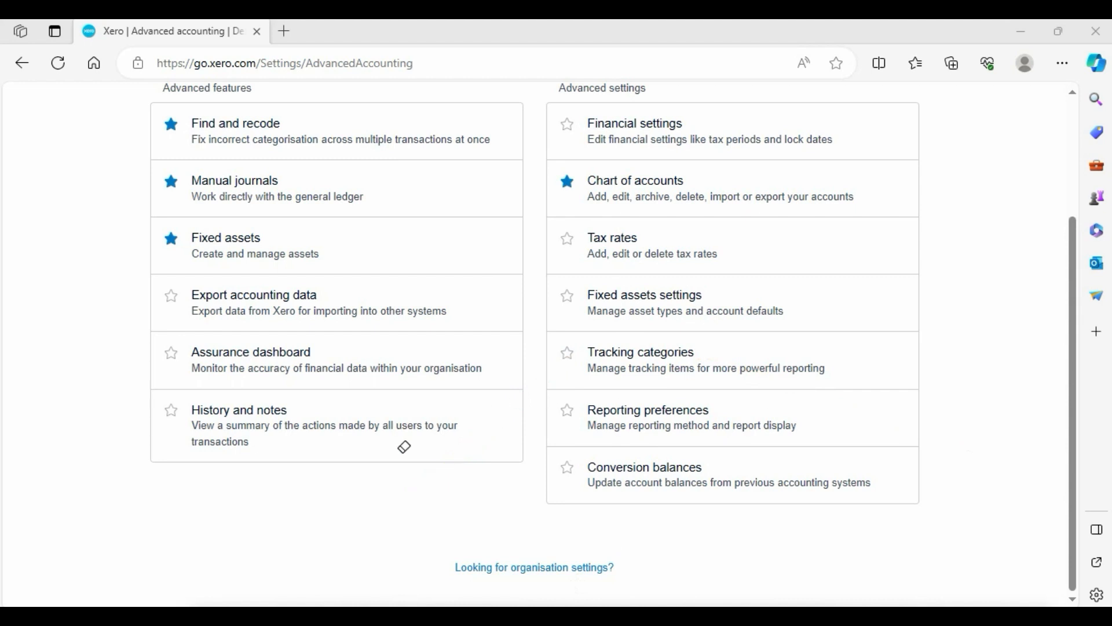
# Step: Open the tracking categories setup and hide its help banner
pyautogui.click(652, 356)
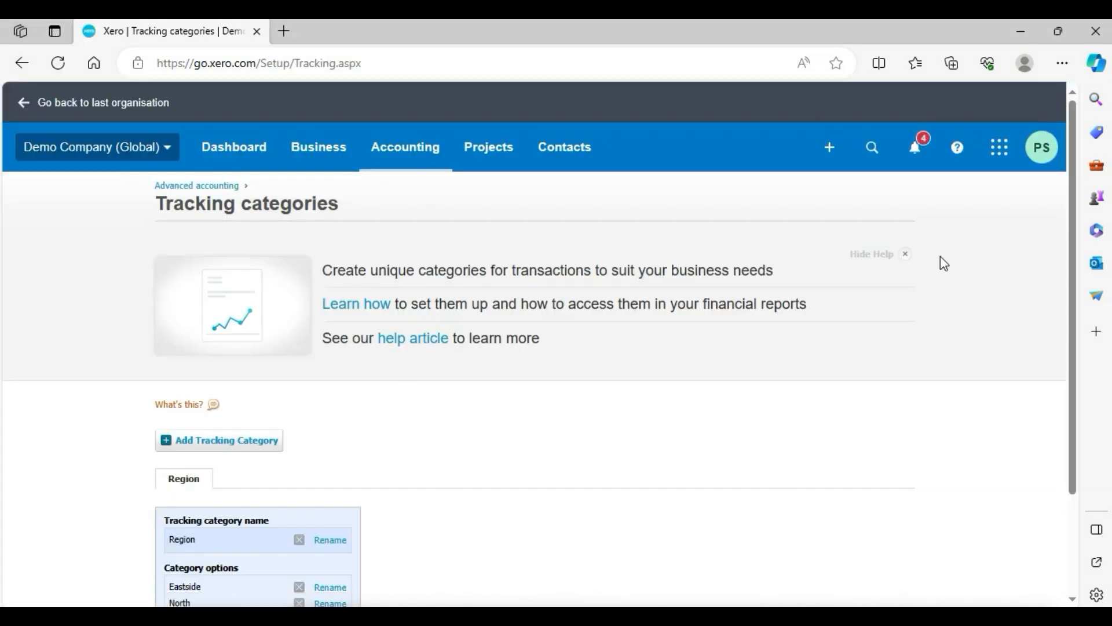
pyautogui.click(905, 254)
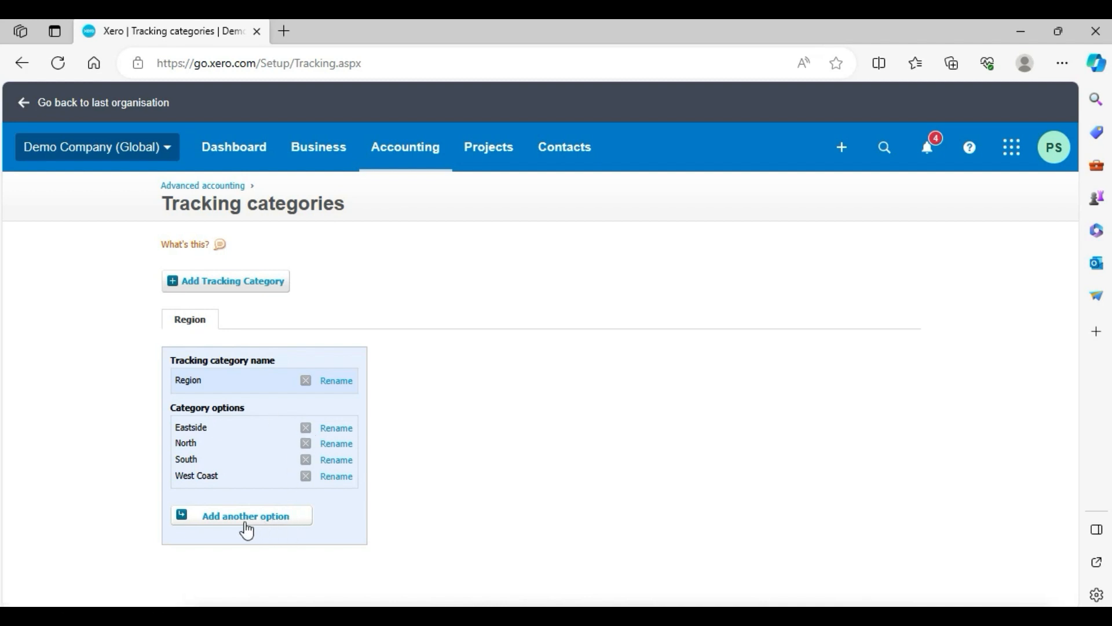
# Step: Add a category option named "xyz" to the Region tracking category and save it
pyautogui.click(212, 518)
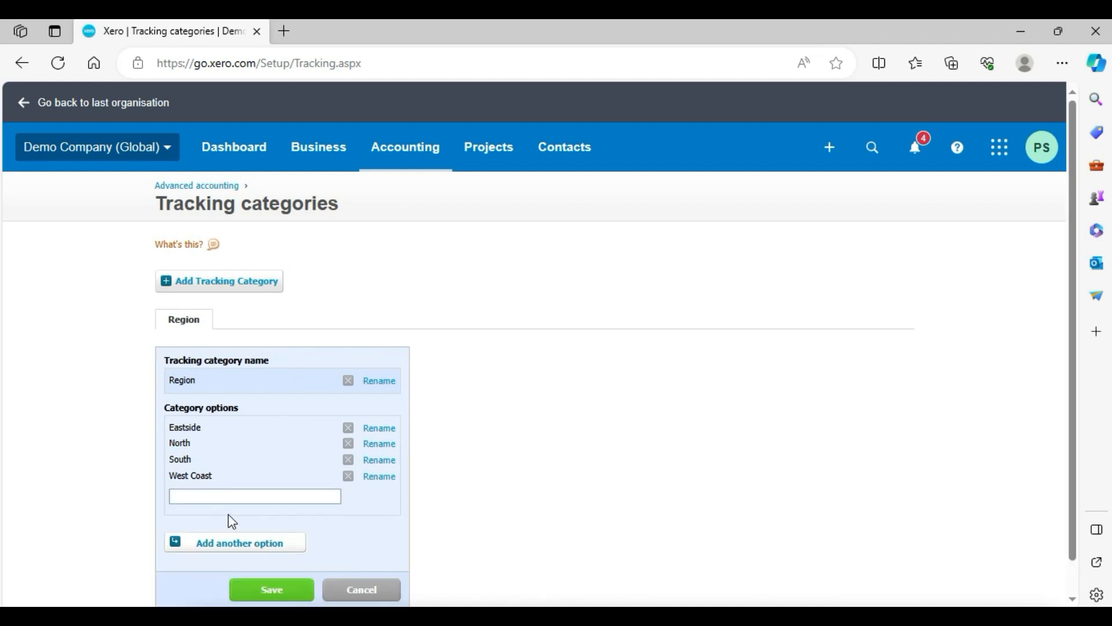
pyautogui.click(219, 494)
pyautogui.write('xyz')
pyautogui.click(287, 590)
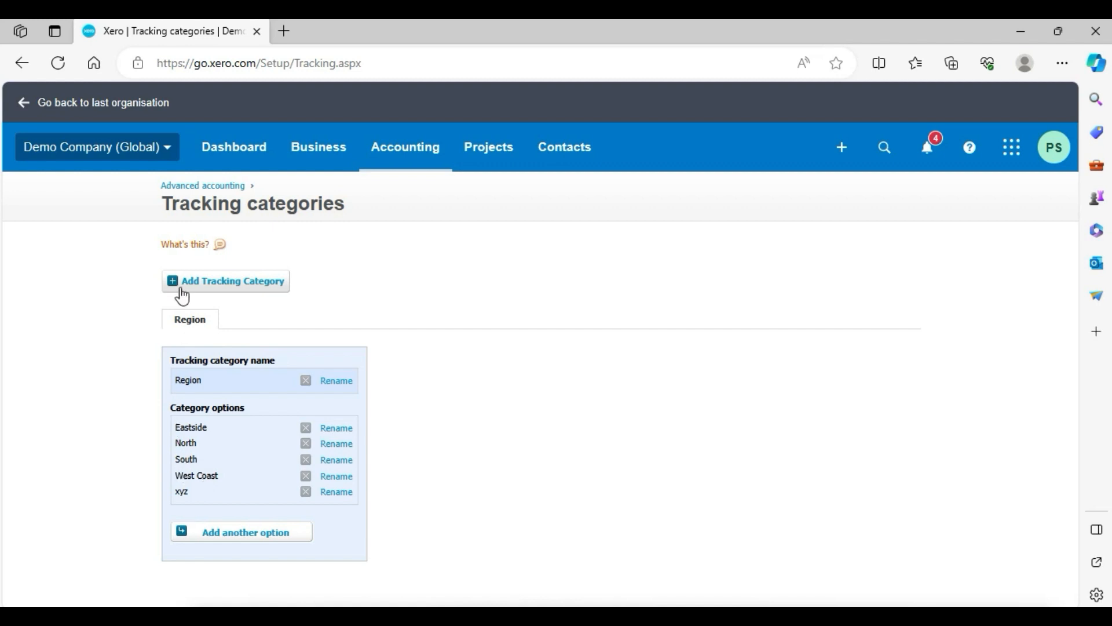
# Step: Start a new tracking category and name it "depaartments"
pyautogui.click(211, 288)
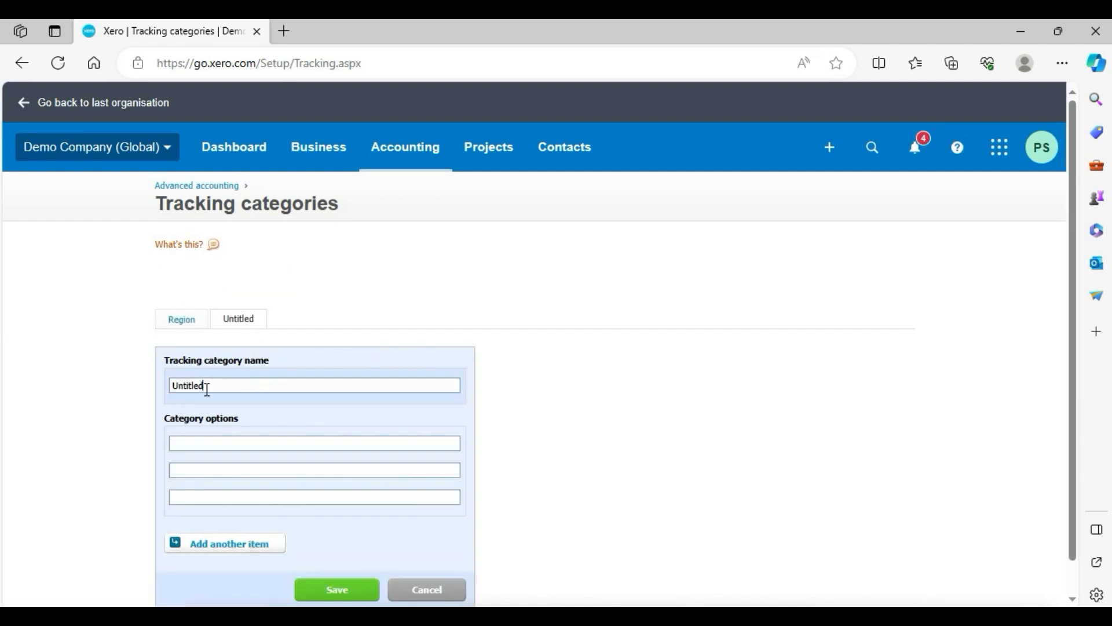
pyautogui.moveTo(206, 387); pyautogui.dragTo(139, 390)
pyautogui.write('depas')
pyautogui.press('BackSpace')
pyautogui.write('artment')
pyautogui.write('s')
# Step: Enter Sales, ABC and LMN as the new category's options and save the category
pyautogui.write('Sales')
pyautogui.press('Tab')
pyautogui.write('AbC')
pyautogui.press('BackSpace')
pyautogui.press('BackSpace')
pyautogui.write('BC')
pyautogui.press('Tab')
pyautogui.write('Lond')
pyautogui.press('BackSpace')
pyautogui.press('BackSpace')
pyautogui.press('BackSpace')
pyautogui.write('MN')
pyautogui.click(352, 593)
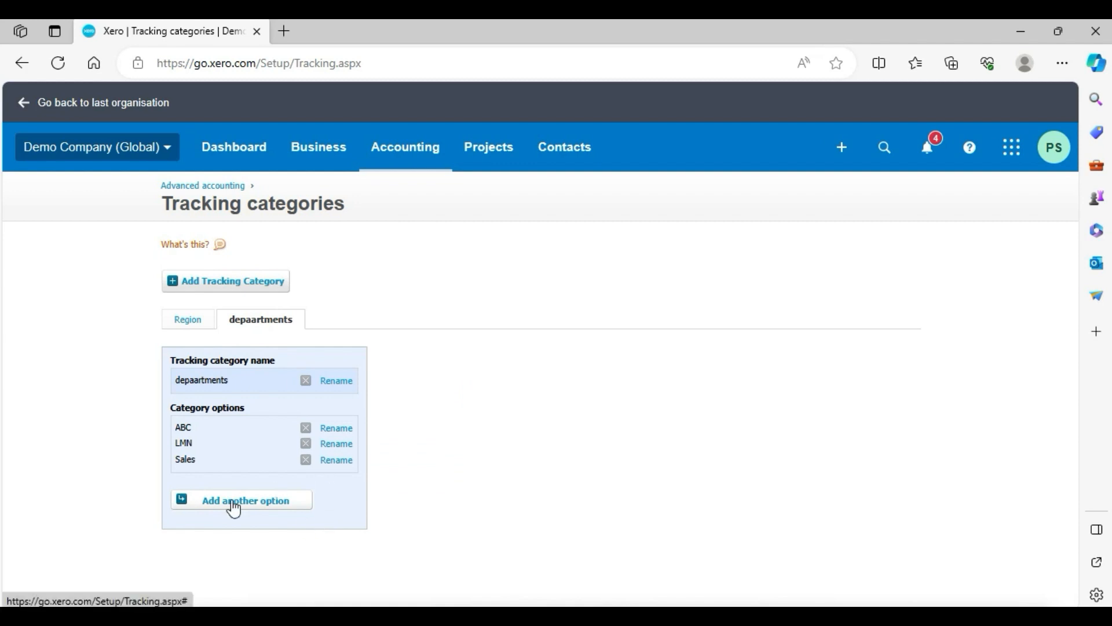
# Step: Add another option named "123" to the depaartments category and save it
pyautogui.click(254, 506)
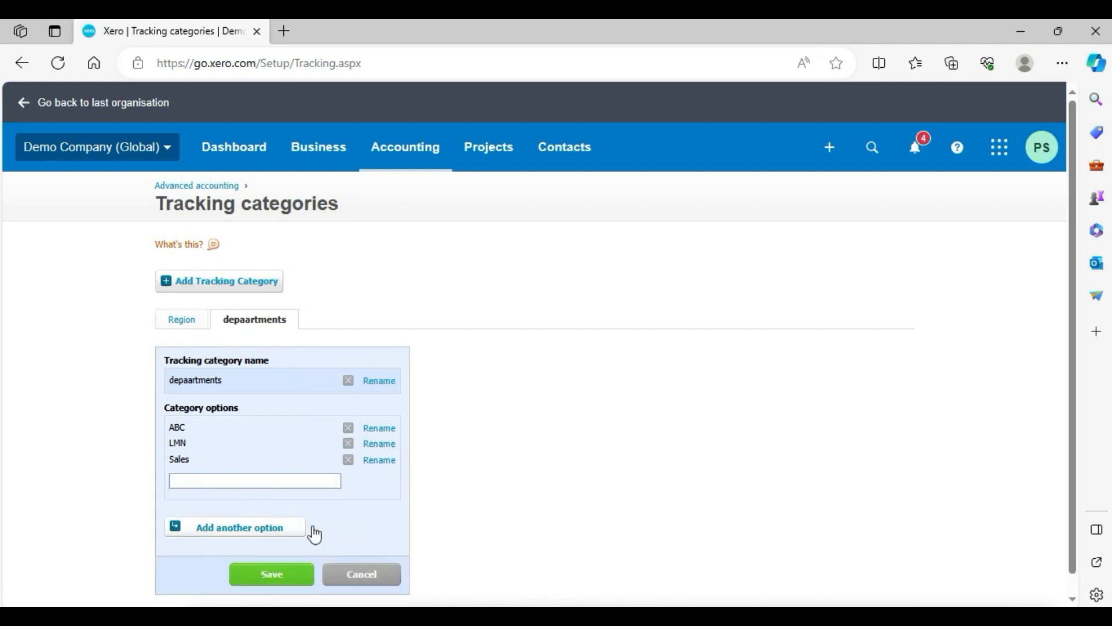
pyautogui.click(272, 482)
pyautogui.write('123')
pyautogui.click(299, 572)
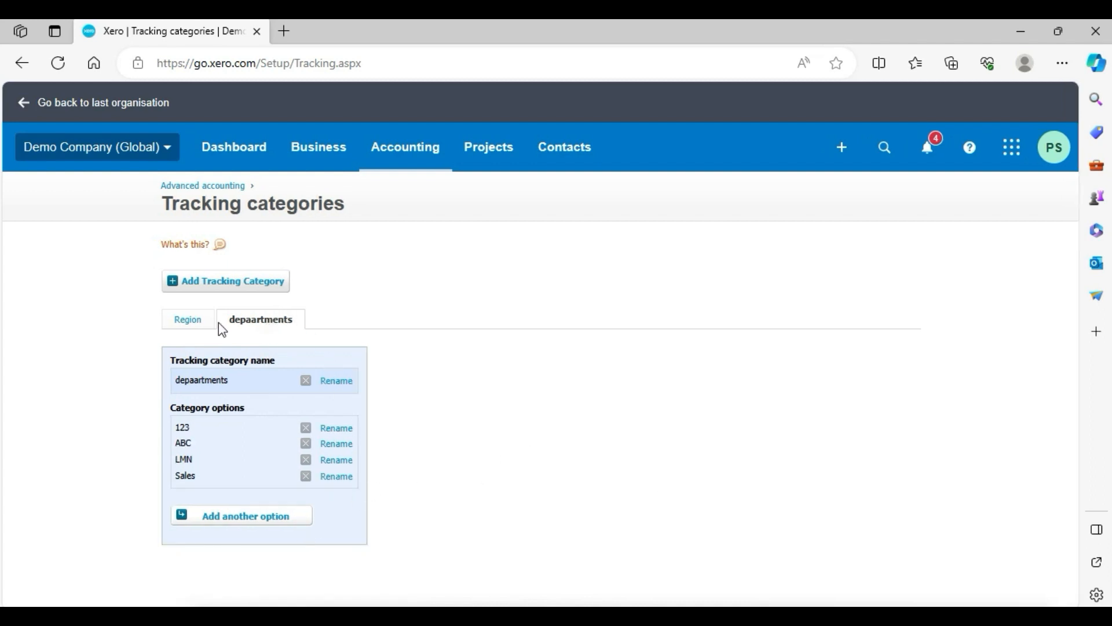
# Step: Try to add a third tracking category, and review the Region and depaartments categories
pyautogui.click(223, 284)
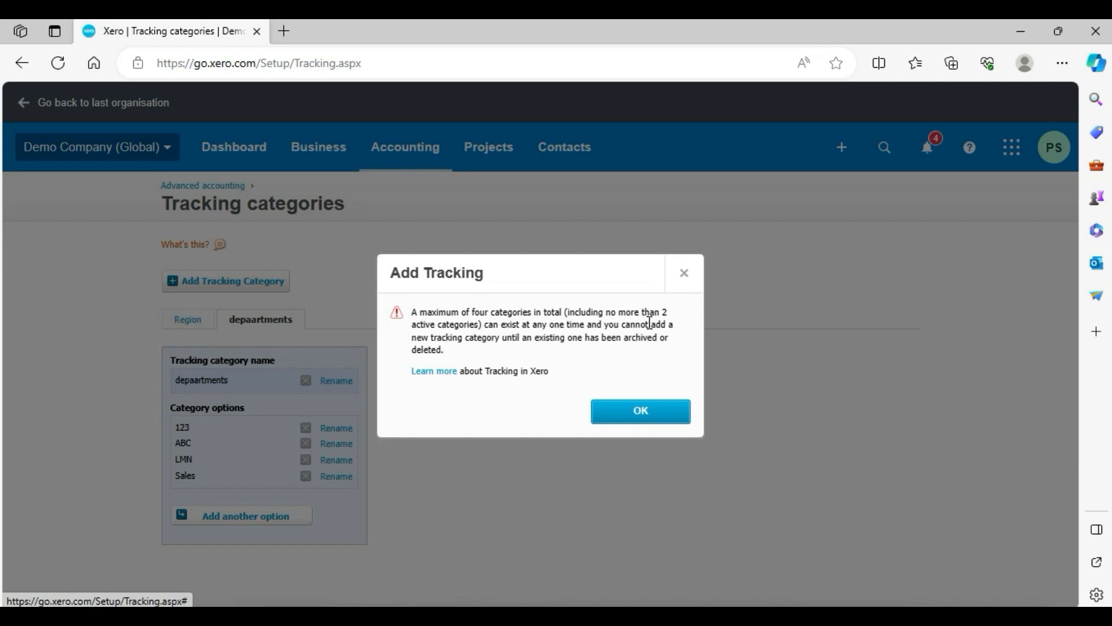
pyautogui.click(685, 274)
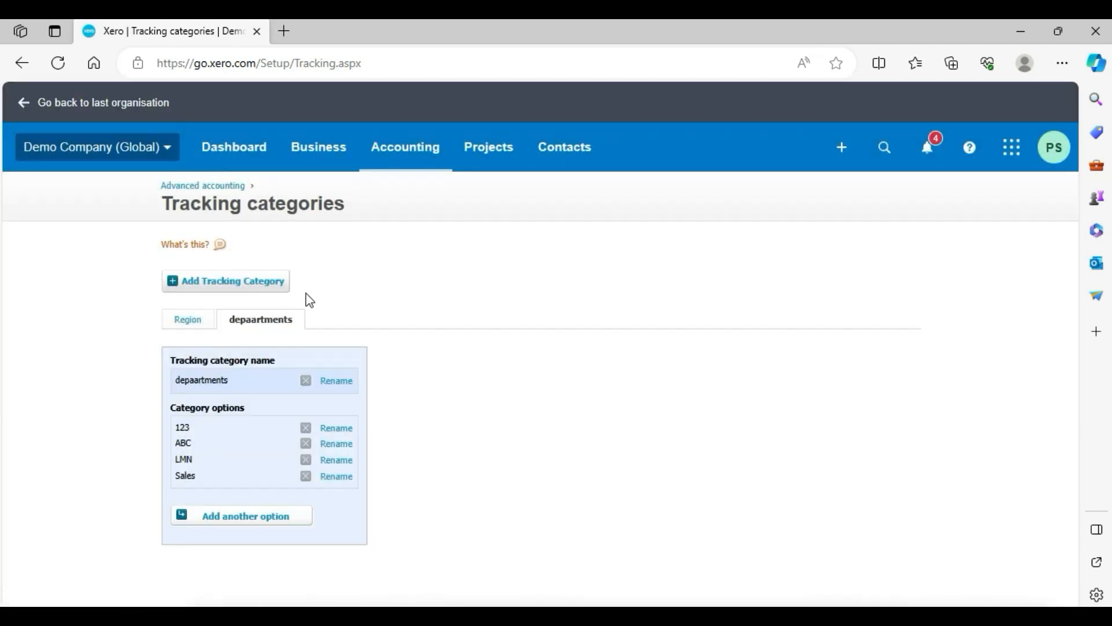
pyautogui.click(195, 324)
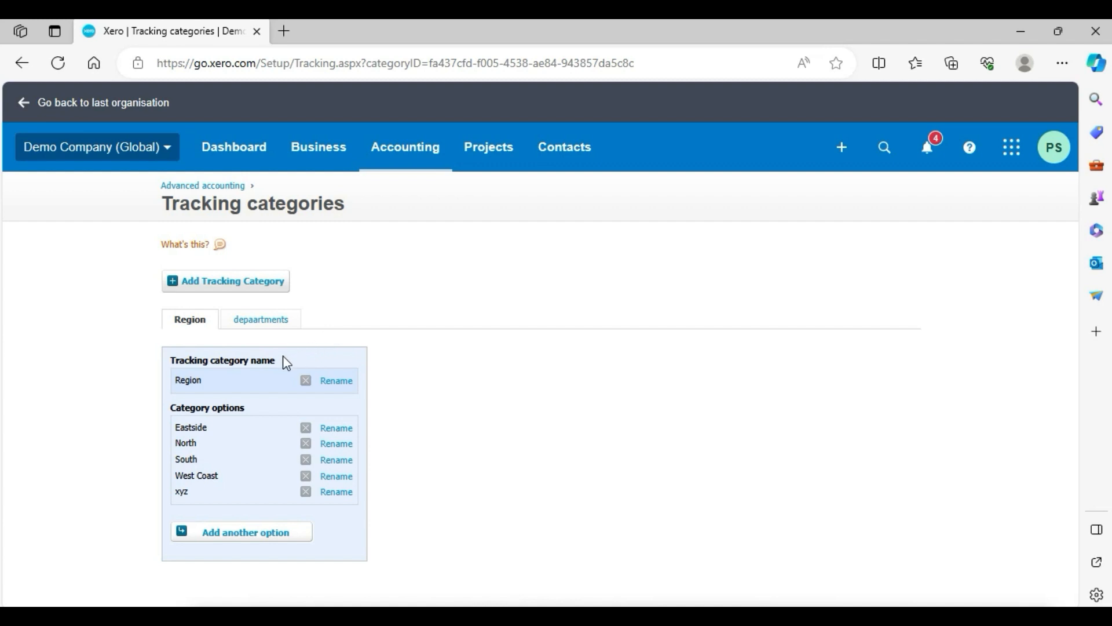
pyautogui.click(256, 323)
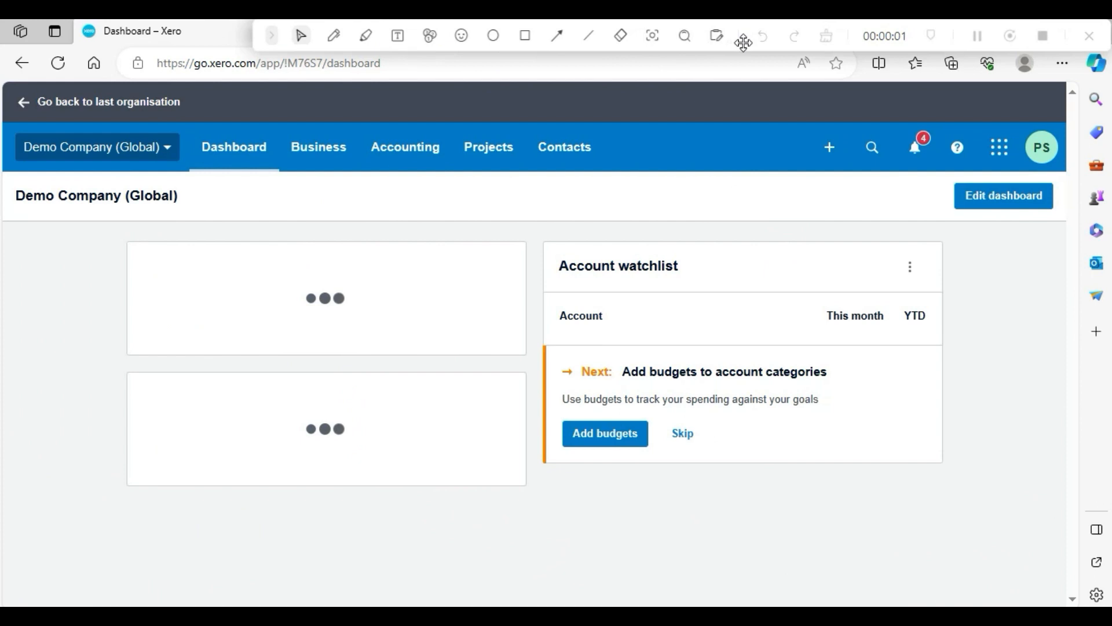
# Step: Open the Profit and Loss report for Demo Company (Global)
pyautogui.moveTo(743, 42); pyautogui.dragTo(683, 503)
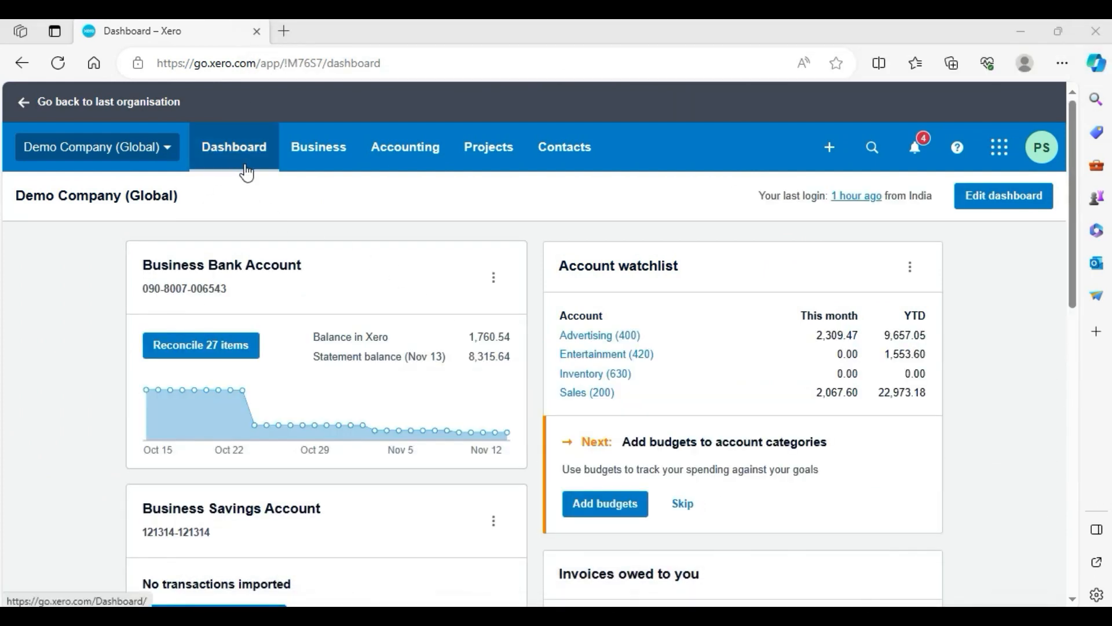
pyautogui.click(423, 155)
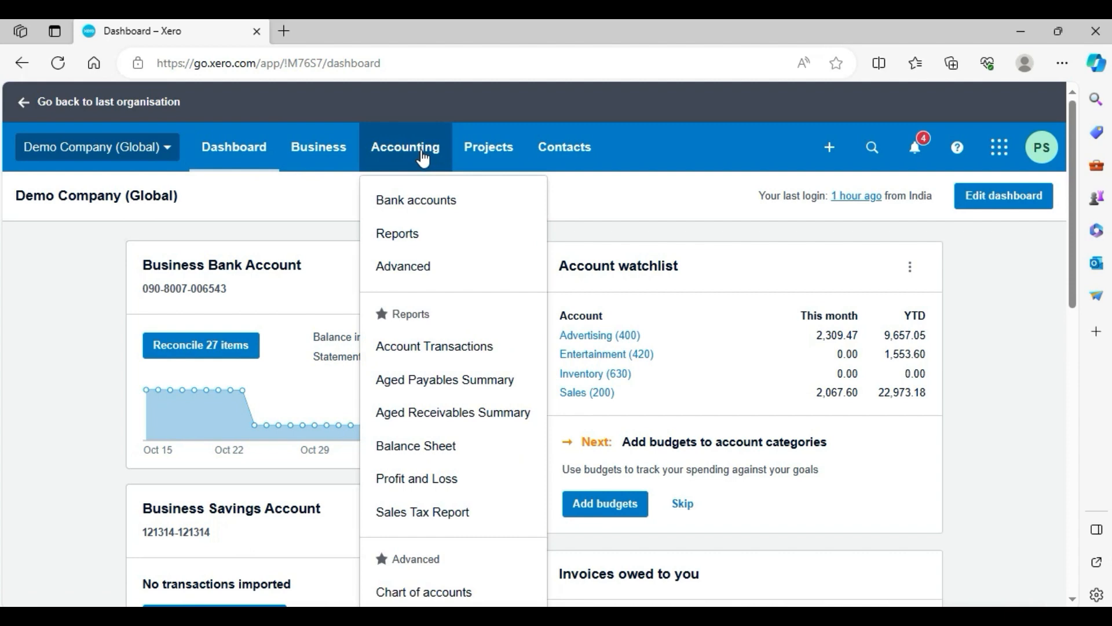
pyautogui.click(426, 474)
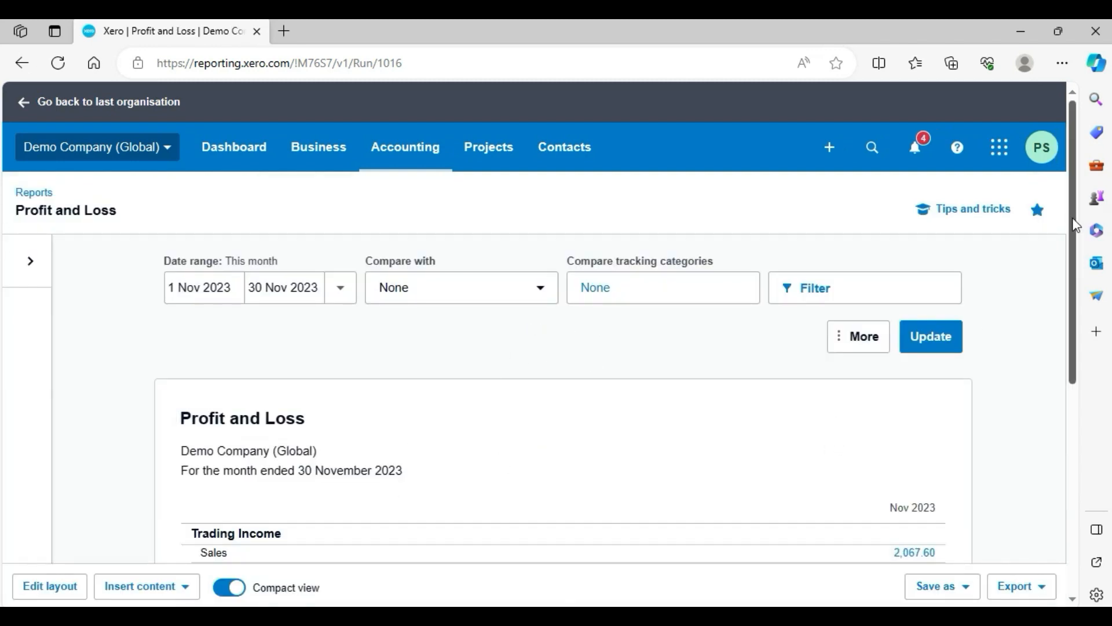
pyautogui.moveTo(1075, 225); pyautogui.dragTo(1070, 249)
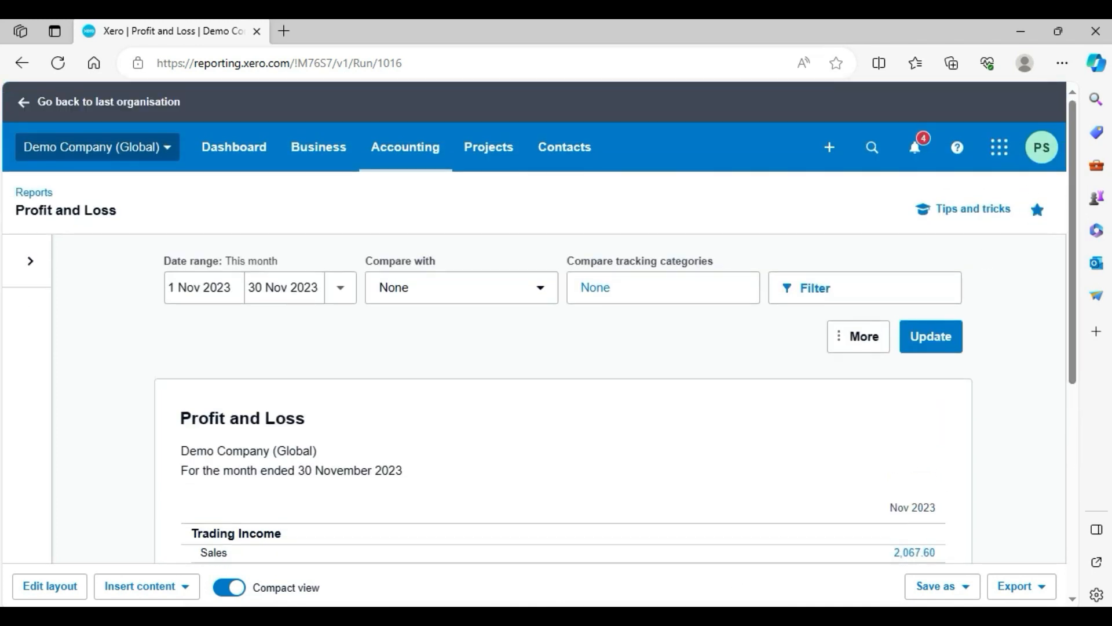
pyautogui.click(151, 272)
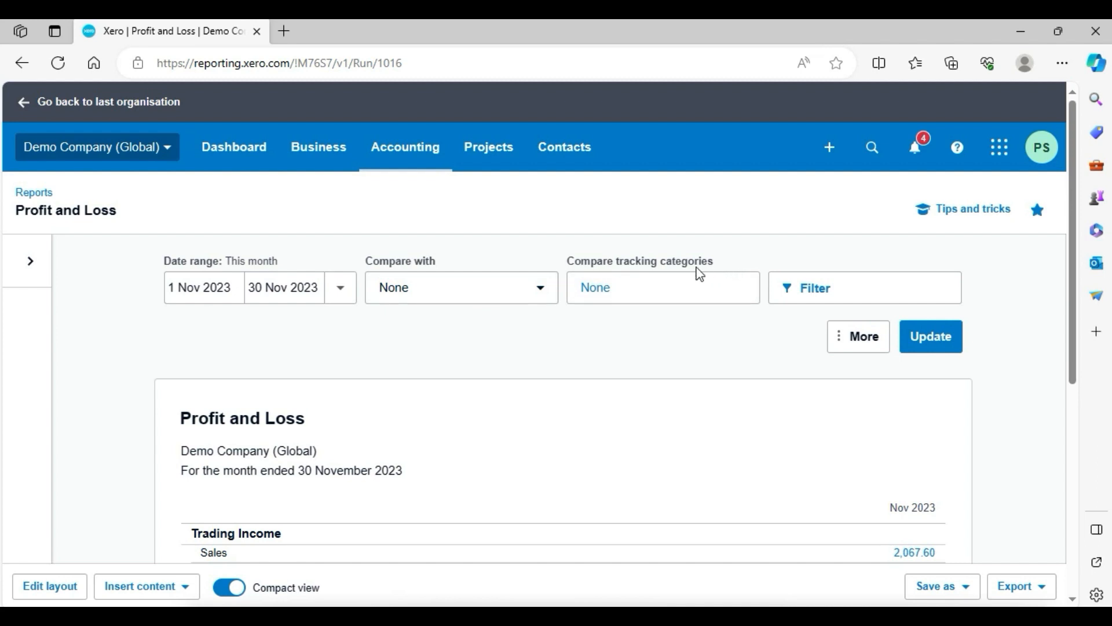
# Step: In the report's tracking category comparison, select only LMN under depaartments and expand the Region options
pyautogui.click(627, 299)
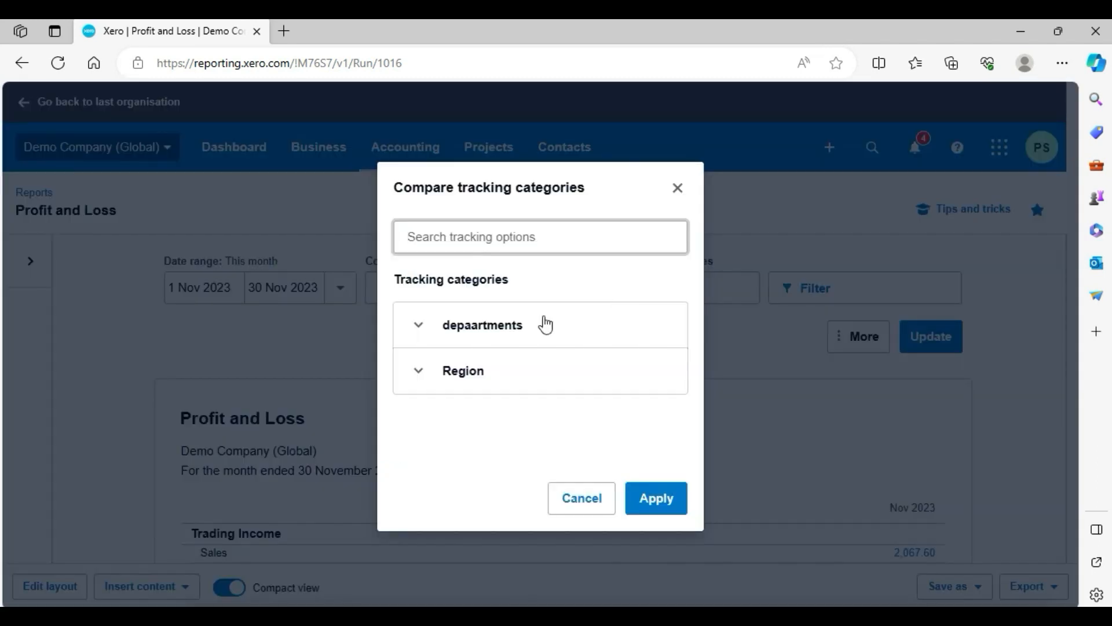
pyautogui.click(500, 330)
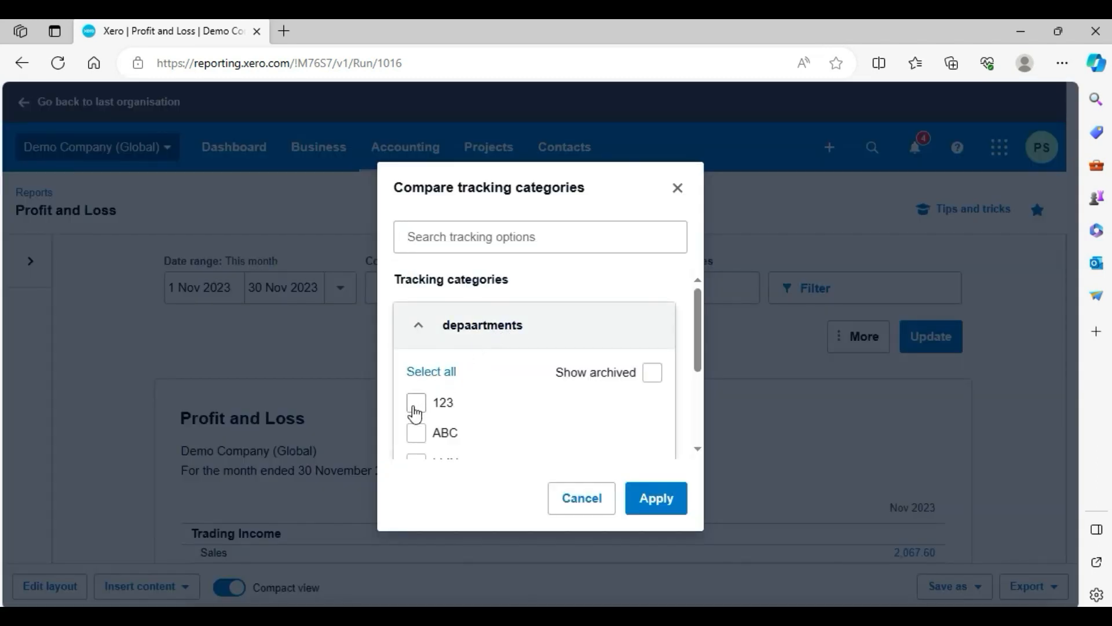
pyautogui.scroll(-3, 695, 347)
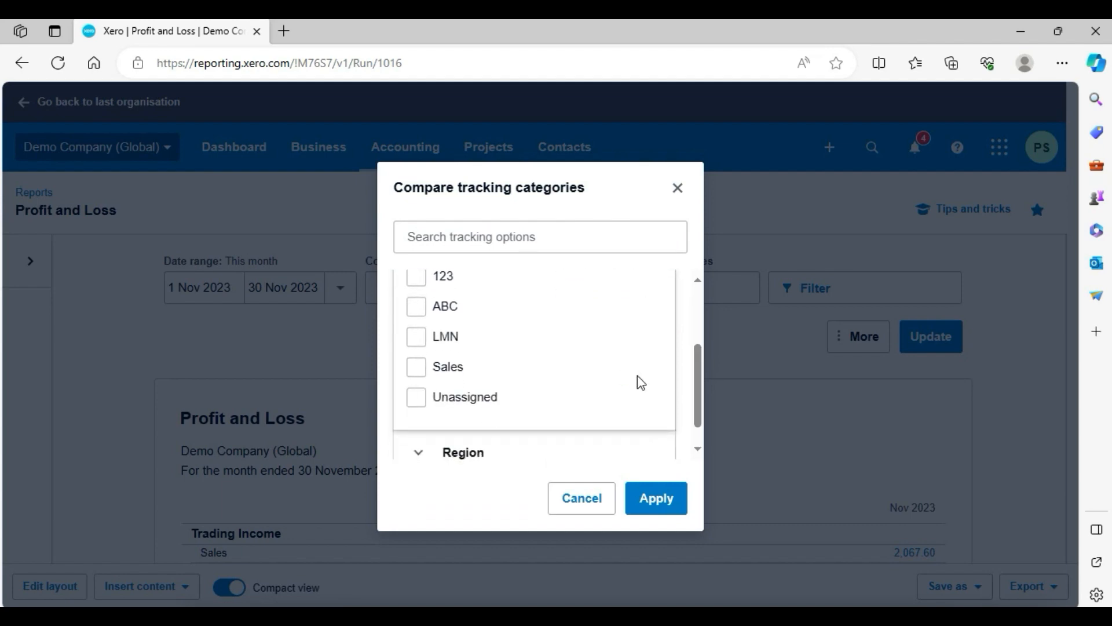
pyautogui.click(415, 371)
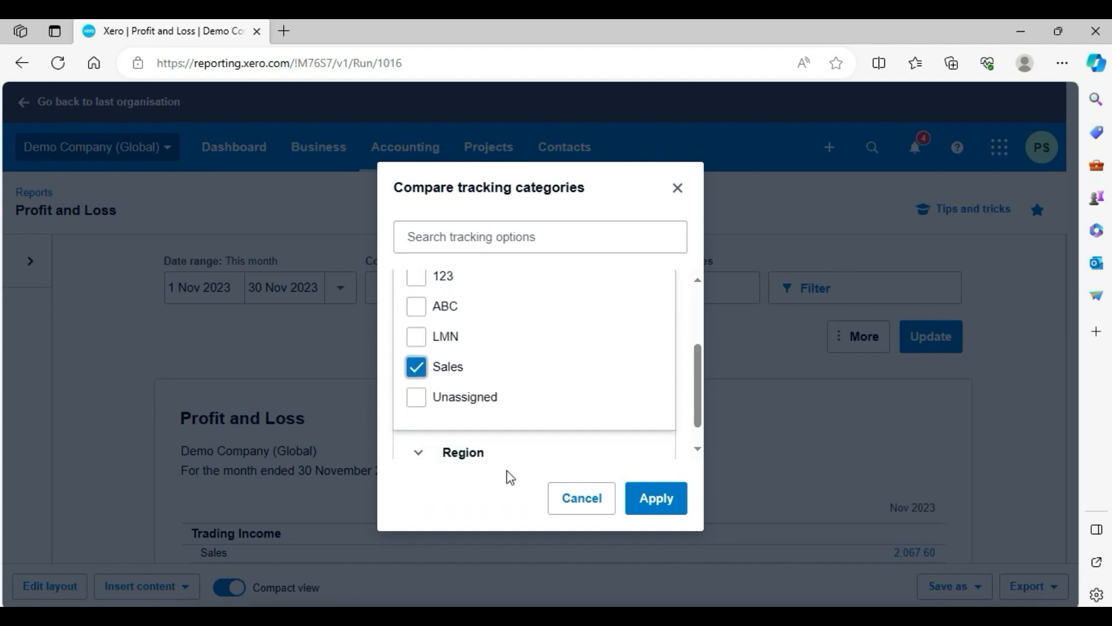
pyautogui.click(463, 461)
pyautogui.moveTo(699, 341); pyautogui.dragTo(539, 345)
pyautogui.click(434, 318)
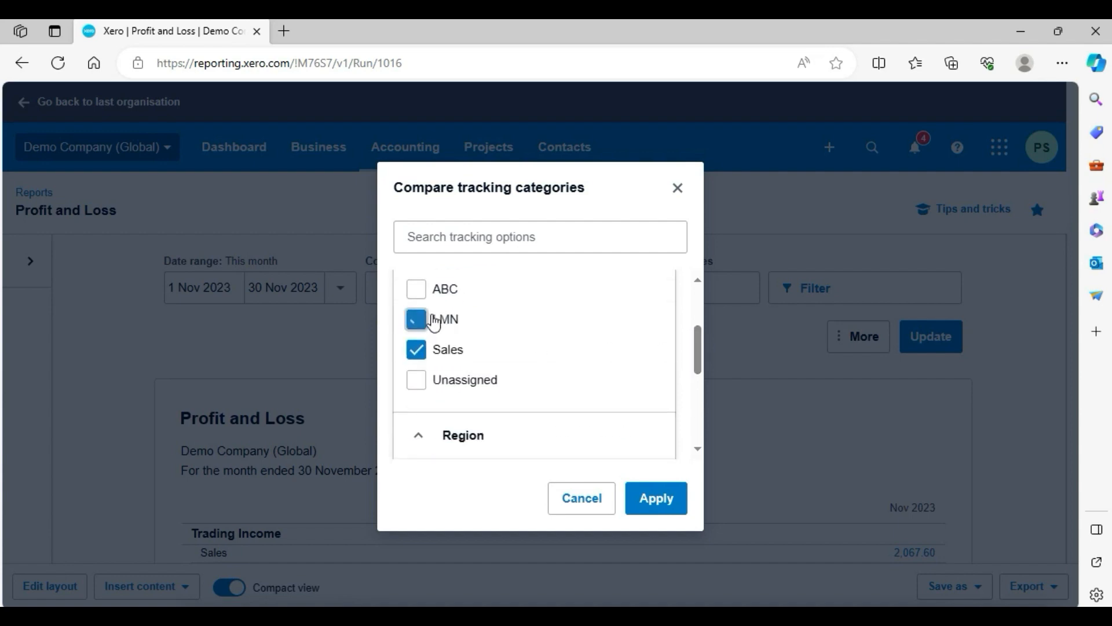
pyautogui.click(419, 350)
# Step: Select xyz under Region, apply the tracking category comparison and update the Profit and Loss report
pyautogui.moveTo(701, 353); pyautogui.dragTo(516, 398)
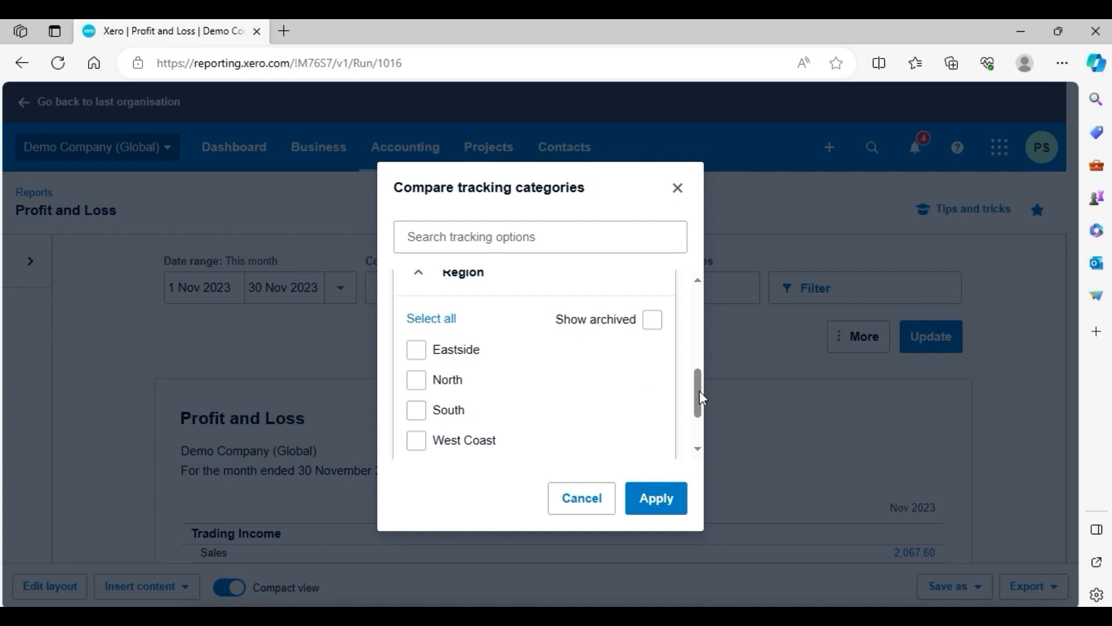
pyautogui.moveTo(700, 390); pyautogui.dragTo(596, 436)
pyautogui.click(415, 383)
pyautogui.click(663, 498)
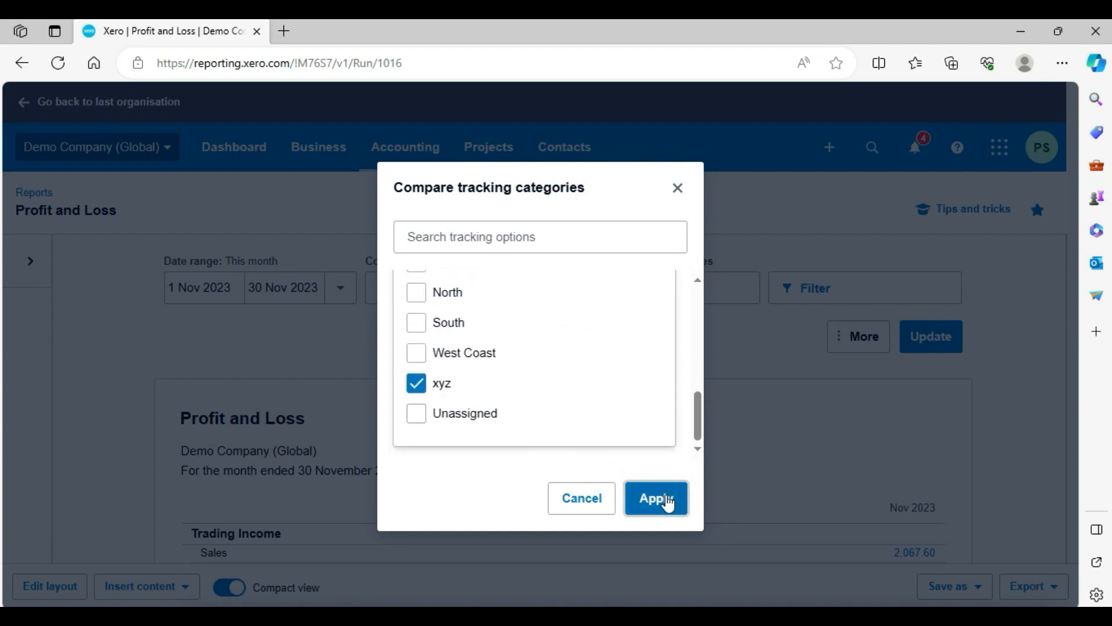
pyautogui.click(930, 343)
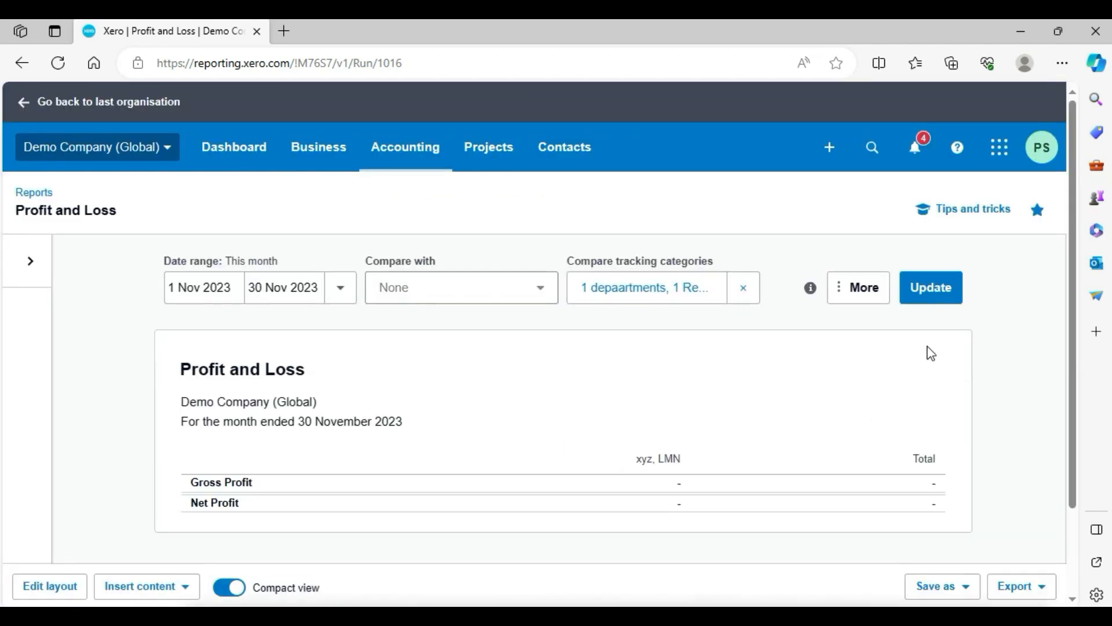
pyautogui.moveTo(1074, 219); pyautogui.dragTo(964, 296)
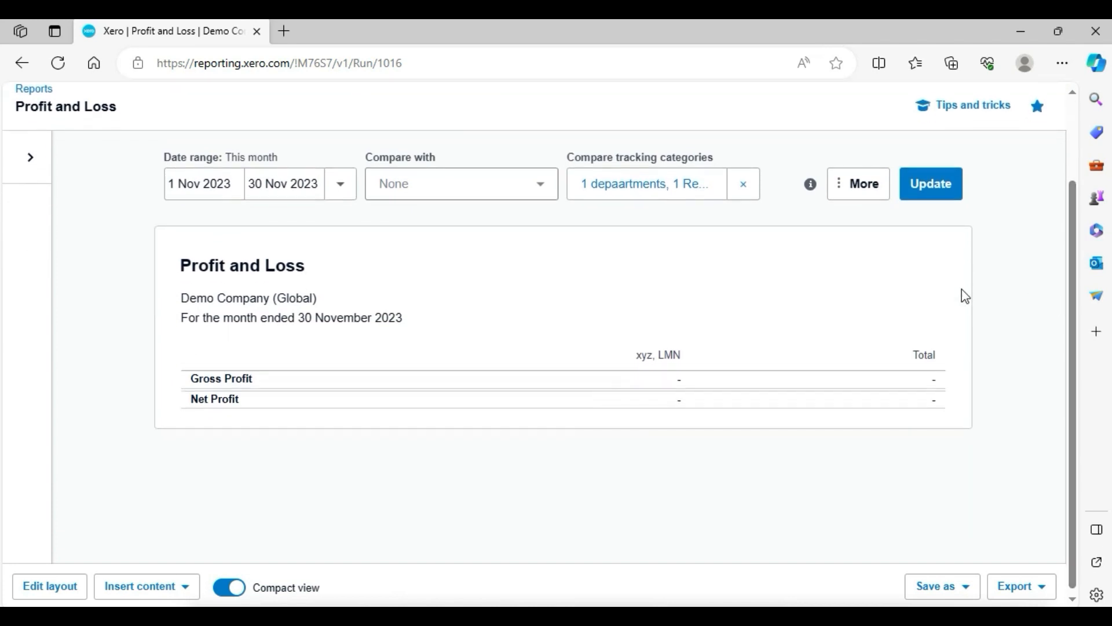
pyautogui.moveTo(857, 304); pyautogui.dragTo(981, 435)
pyautogui.click(777, 472)
pyautogui.scroll(2, 1073, 293)
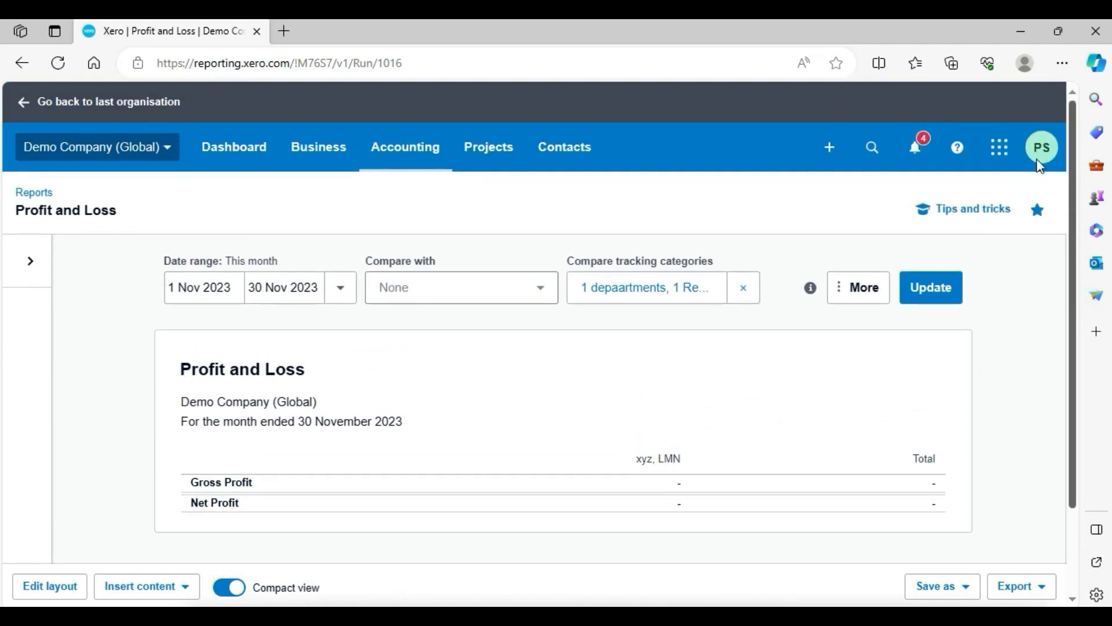
# Step: Open the Bayside Club invoice dated 13 Nov 2023 from the sales invoices list for editing
pyautogui.click(320, 153)
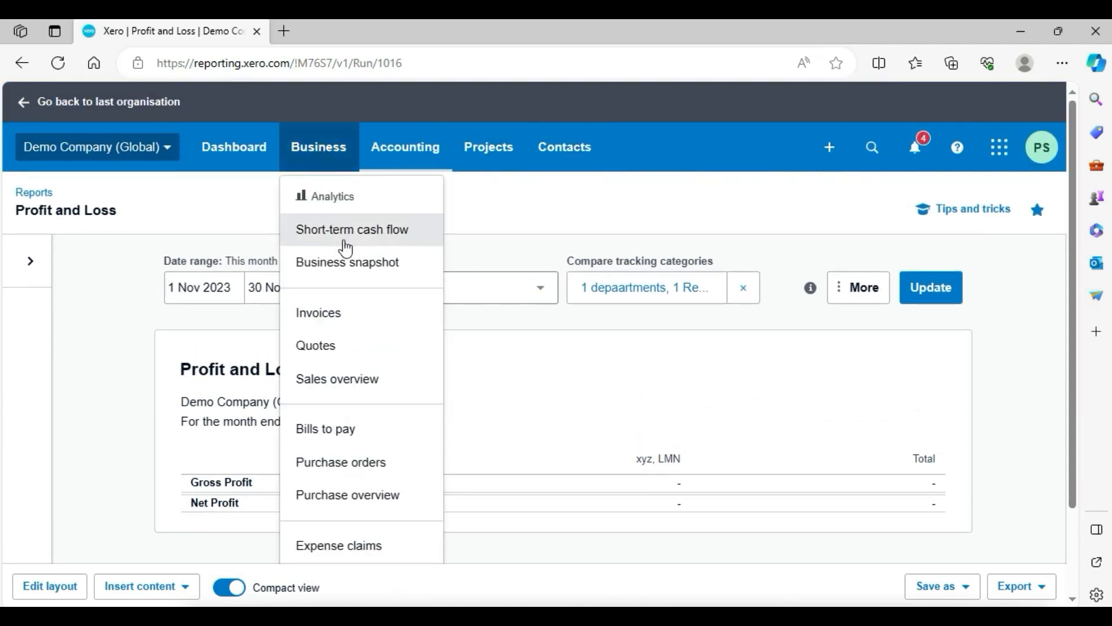
pyautogui.click(356, 311)
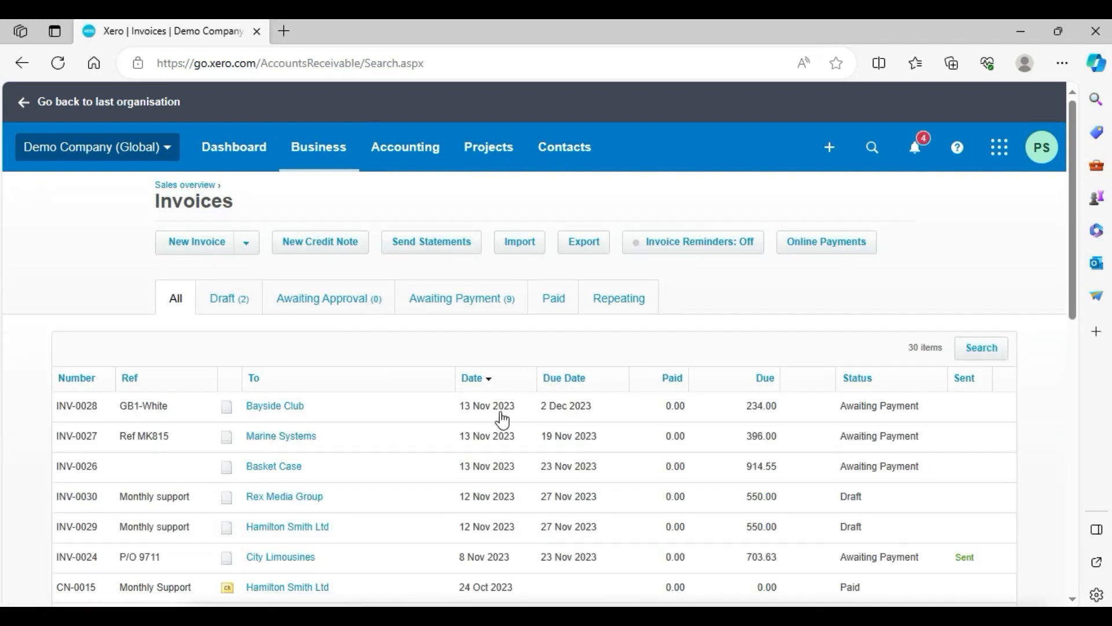
pyautogui.click(274, 414)
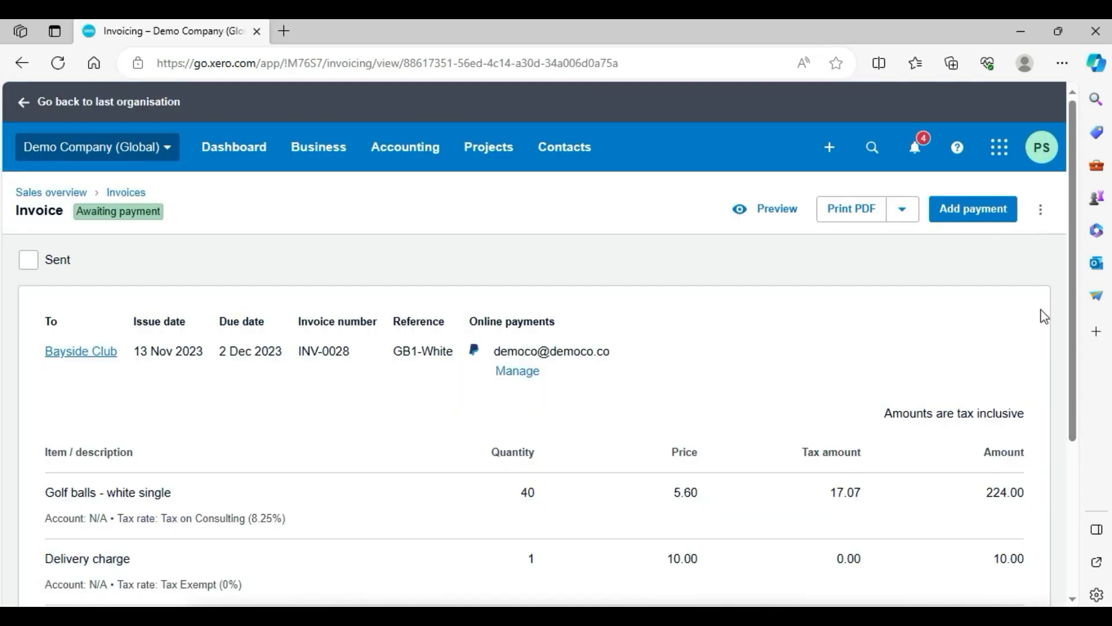
pyautogui.click(1044, 219)
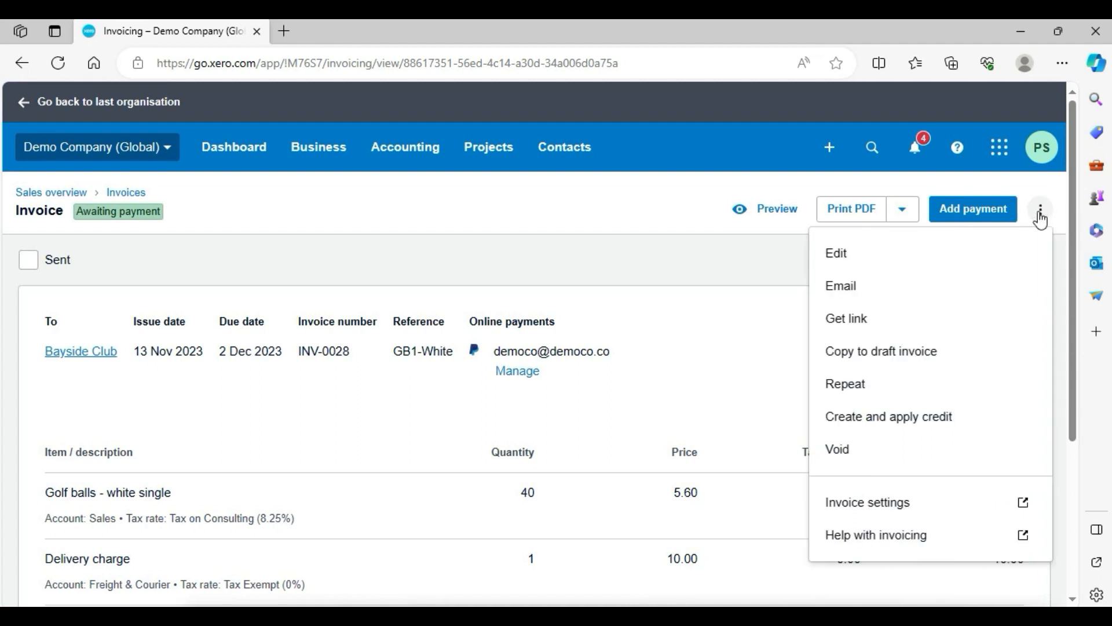
pyautogui.click(914, 258)
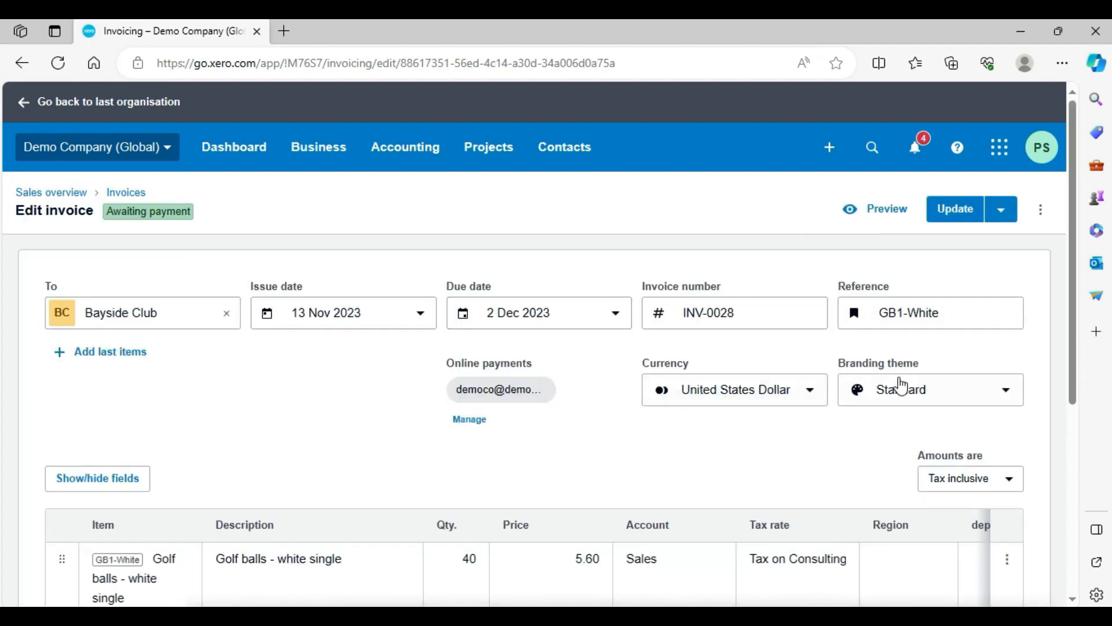
# Step: Assign Region xyz and depaartments 123 to the invoice's "Golf balls - white single" line
pyautogui.moveTo(1077, 293); pyautogui.dragTo(1013, 404)
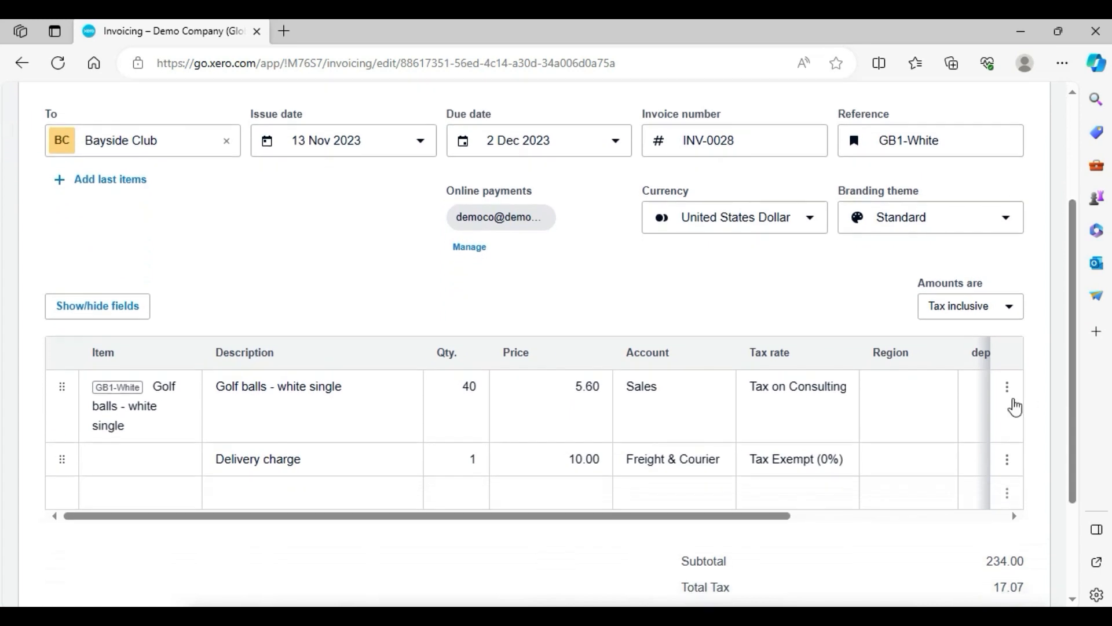
pyautogui.click(871, 399)
pyautogui.click(752, 341)
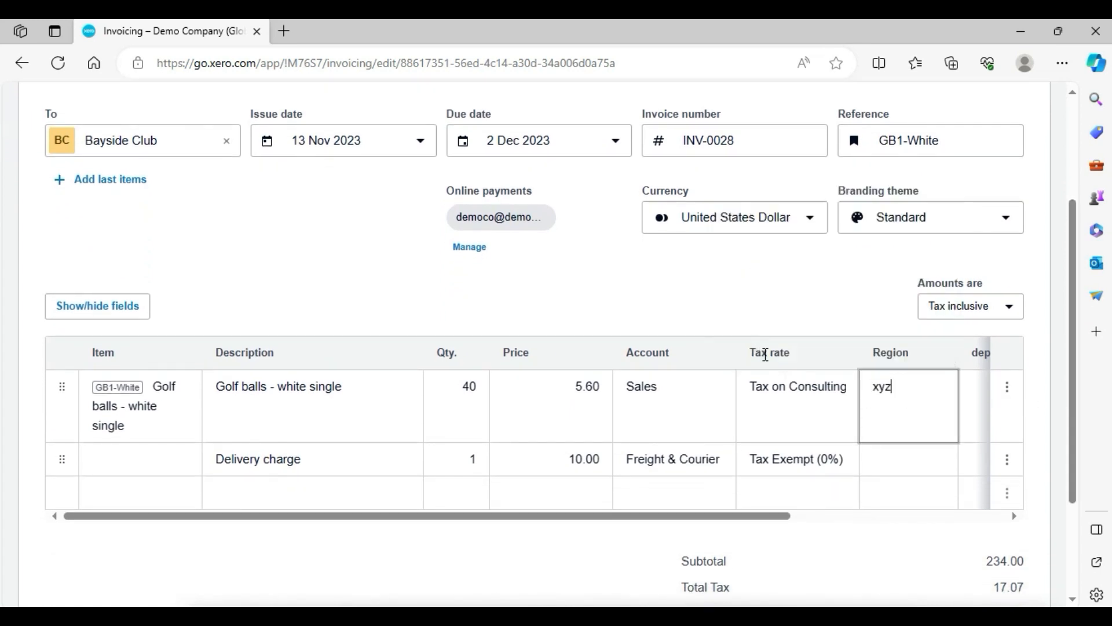
pyautogui.click(986, 394)
pyautogui.click(900, 472)
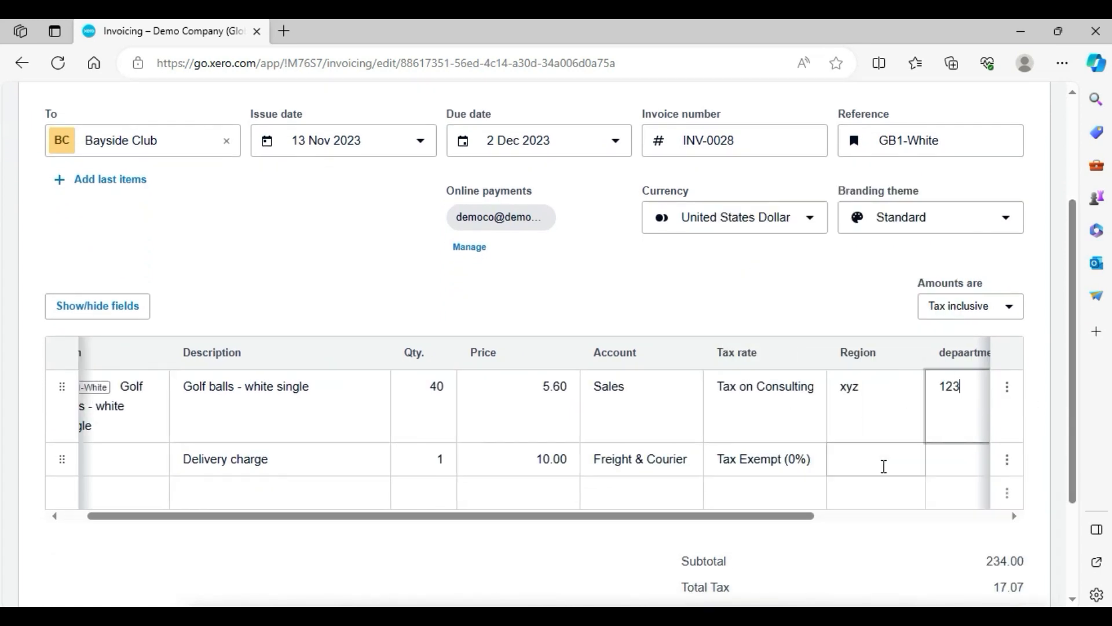
# Step: Assign Region xyz and depaartments 123 to the Delivery charge line and update the invoice
pyautogui.click(869, 462)
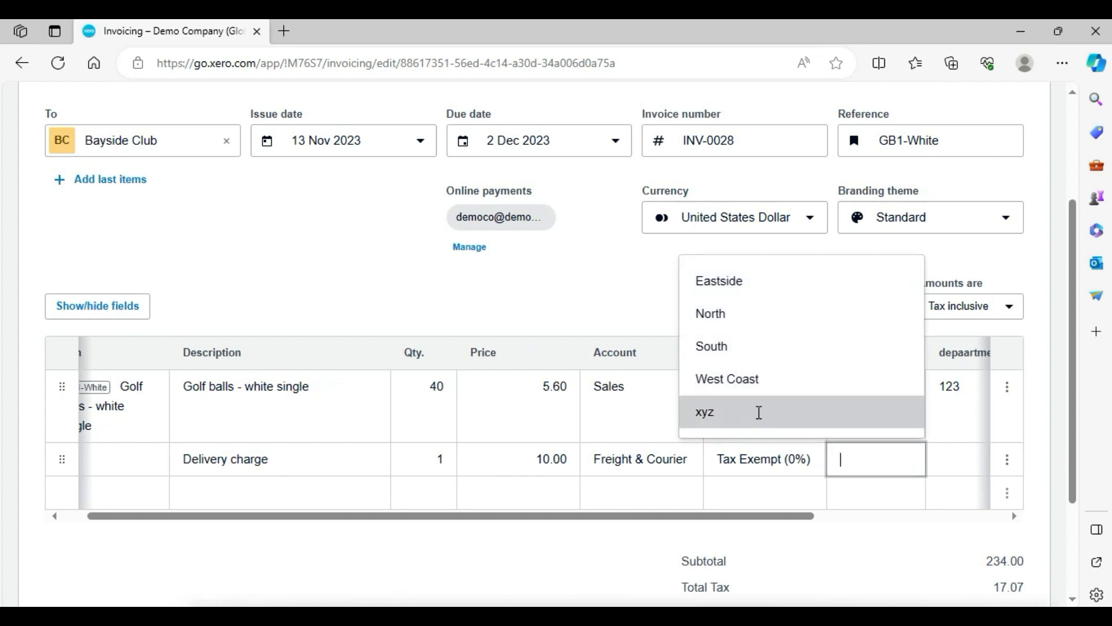
pyautogui.click(758, 409)
pyautogui.click(964, 461)
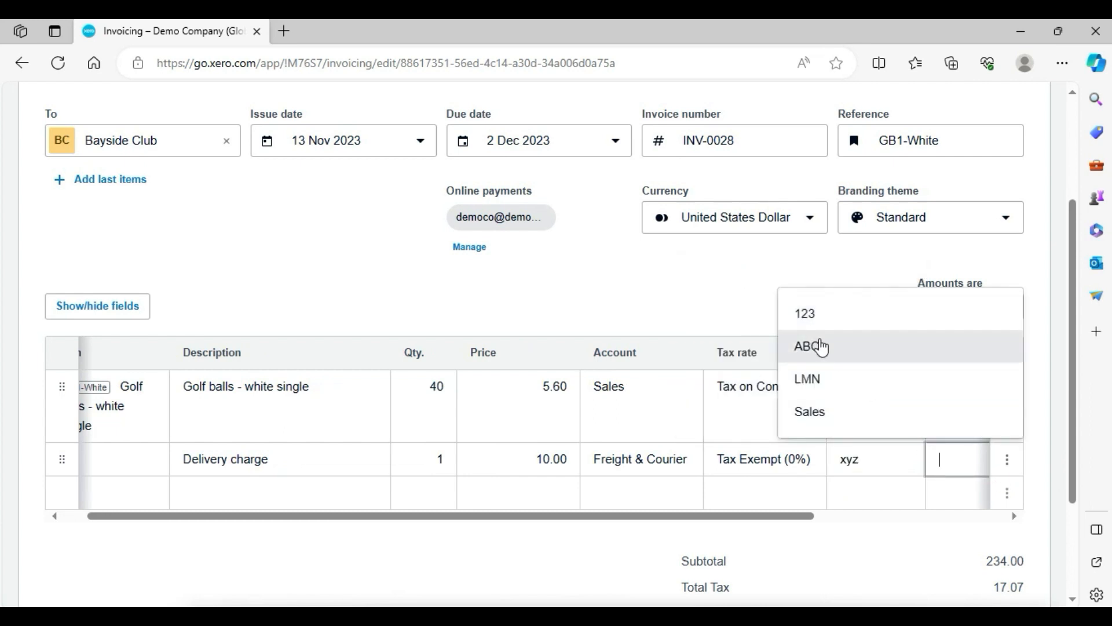
pyautogui.click(815, 318)
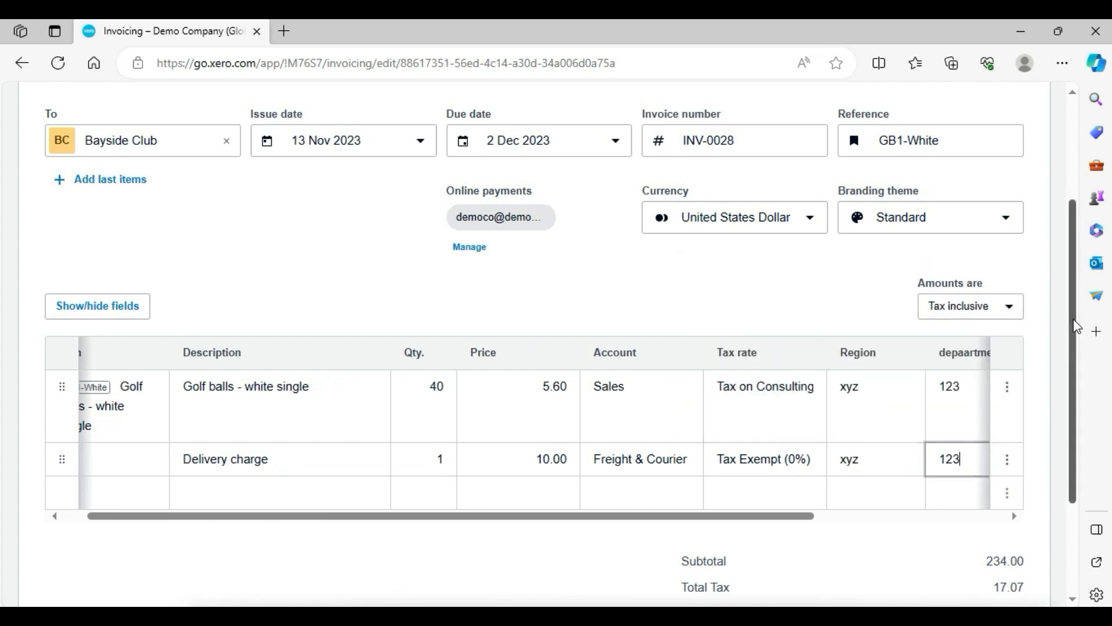
pyautogui.scroll(3, 1065, 272)
pyautogui.click(957, 213)
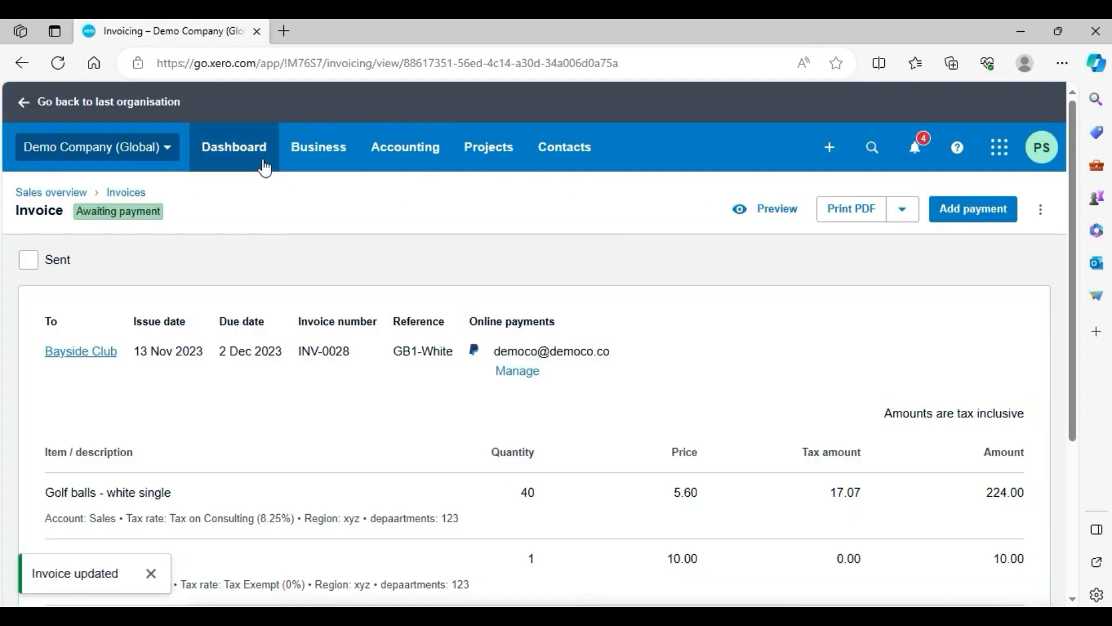
# Step: Open the Profit and Loss report and select 123 under depaartments in its tracking category comparison
pyautogui.click(422, 153)
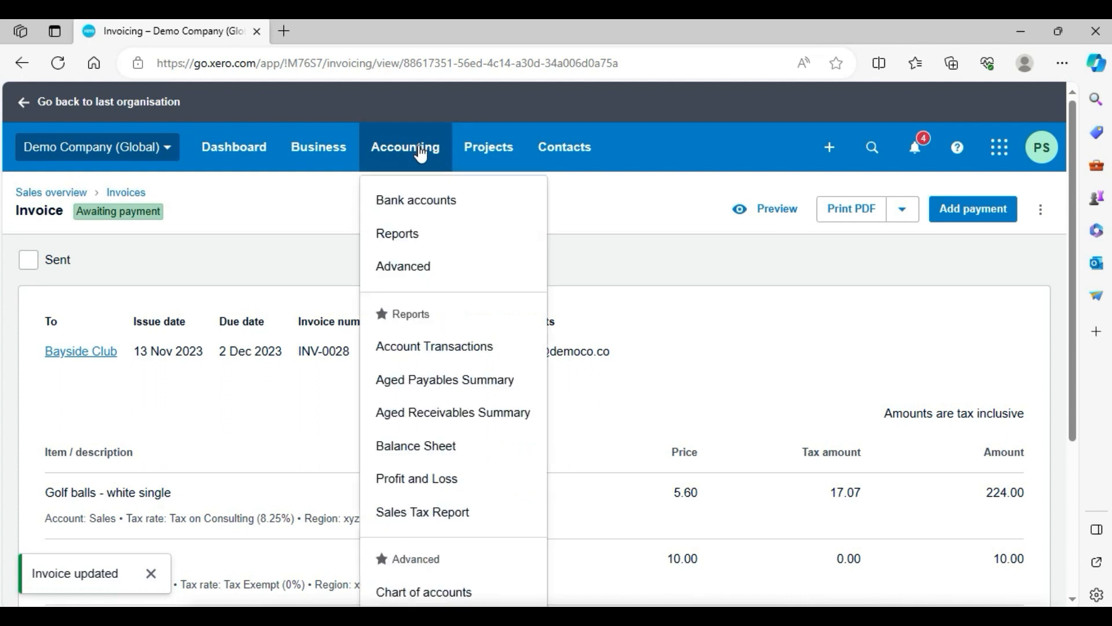
pyautogui.click(469, 486)
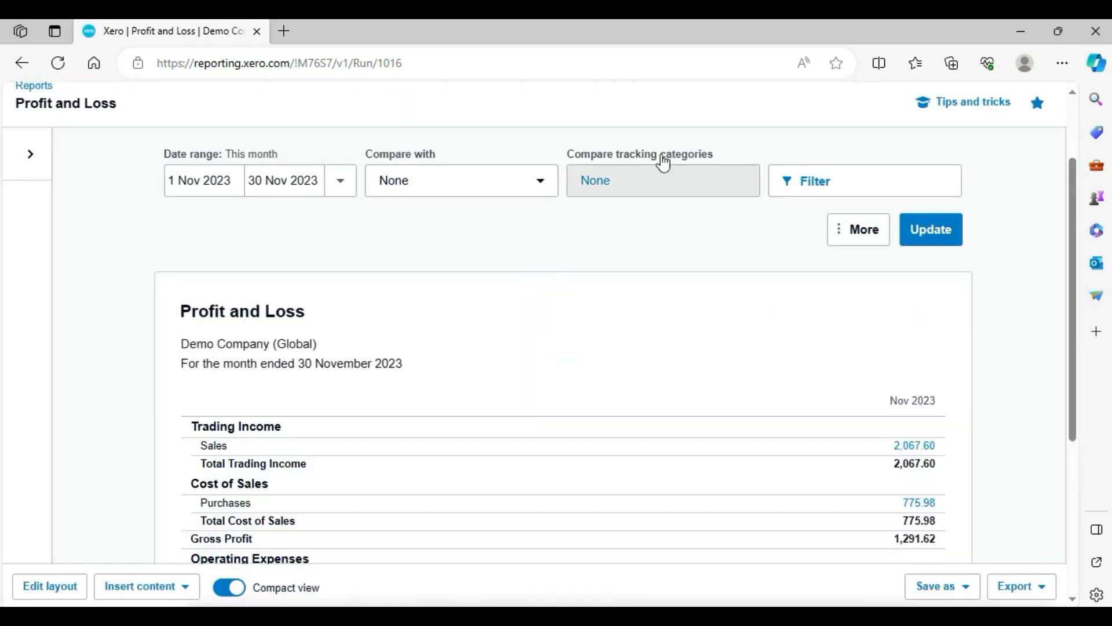
pyautogui.click(658, 173)
pyautogui.click(497, 324)
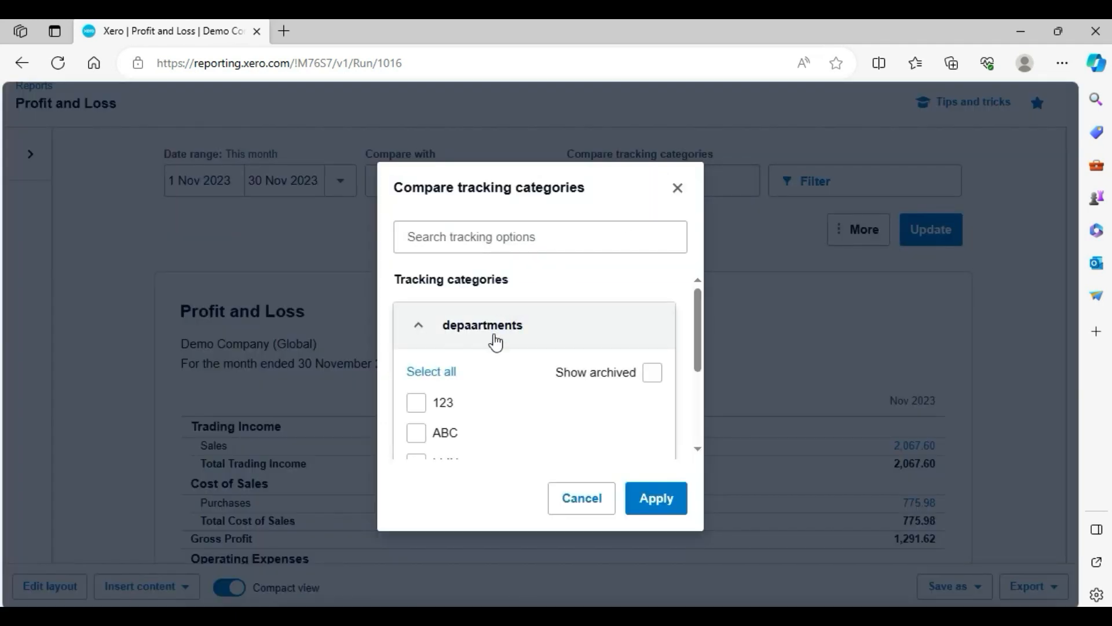
pyautogui.click(444, 402)
pyautogui.click(528, 345)
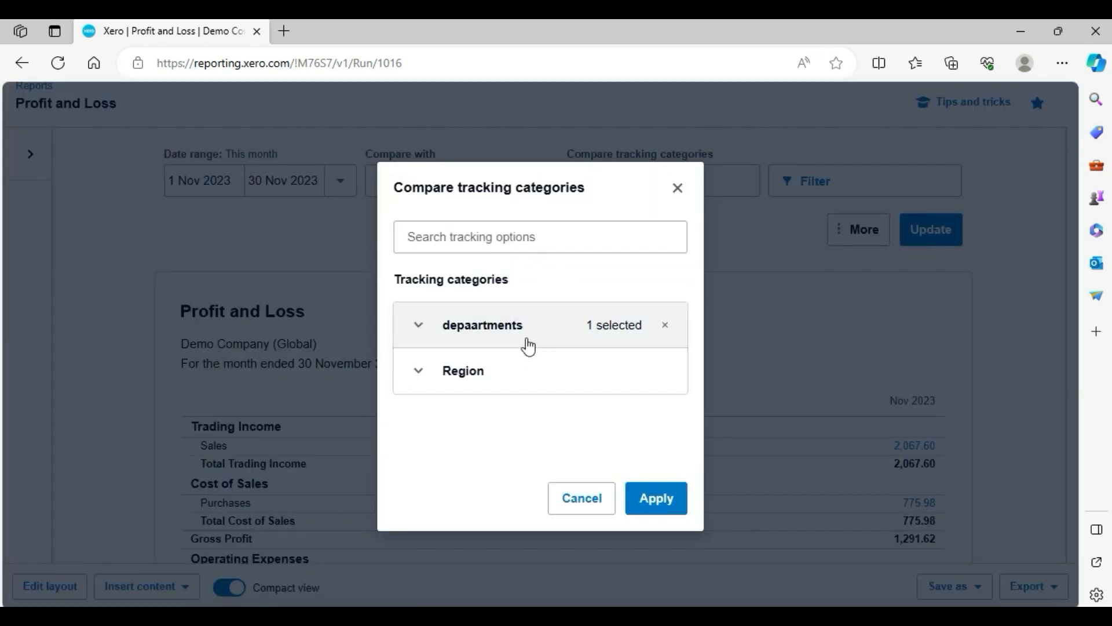
# Step: Select xyz under Region, apply the comparison together with the chosen department, and update the report
pyautogui.click(509, 374)
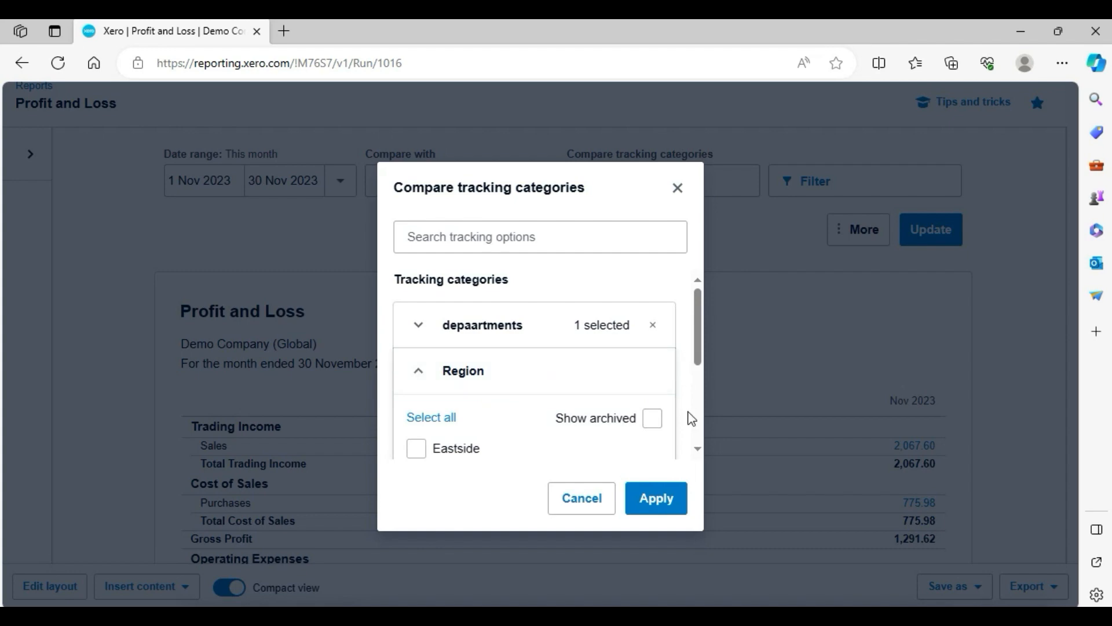
pyautogui.moveTo(699, 372); pyautogui.dragTo(699, 464)
pyautogui.click(443, 383)
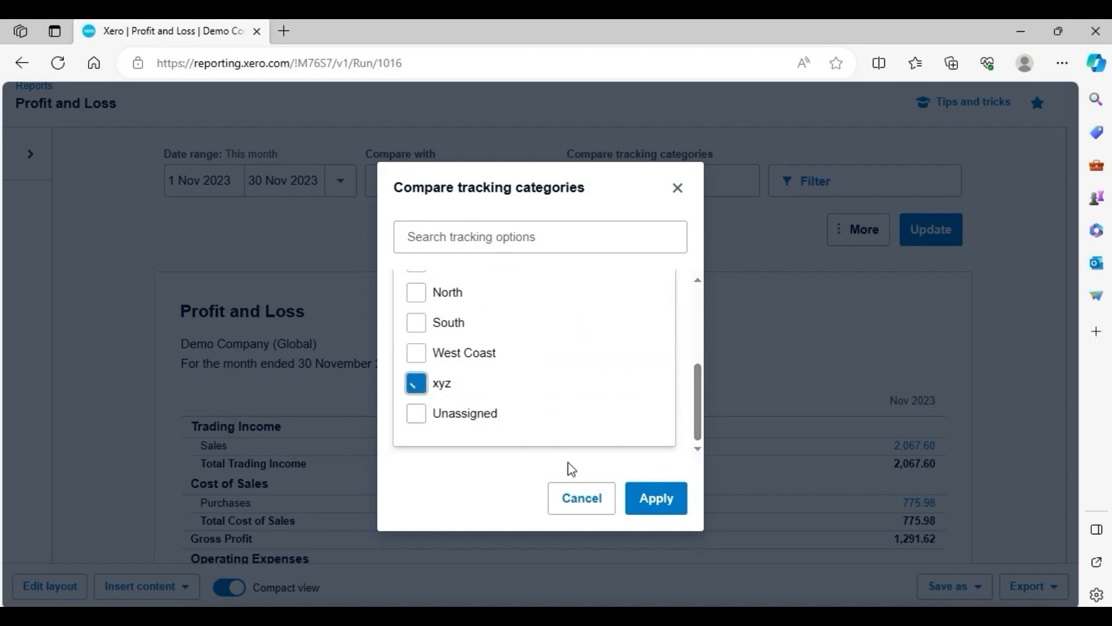
pyautogui.click(666, 501)
pyautogui.click(929, 234)
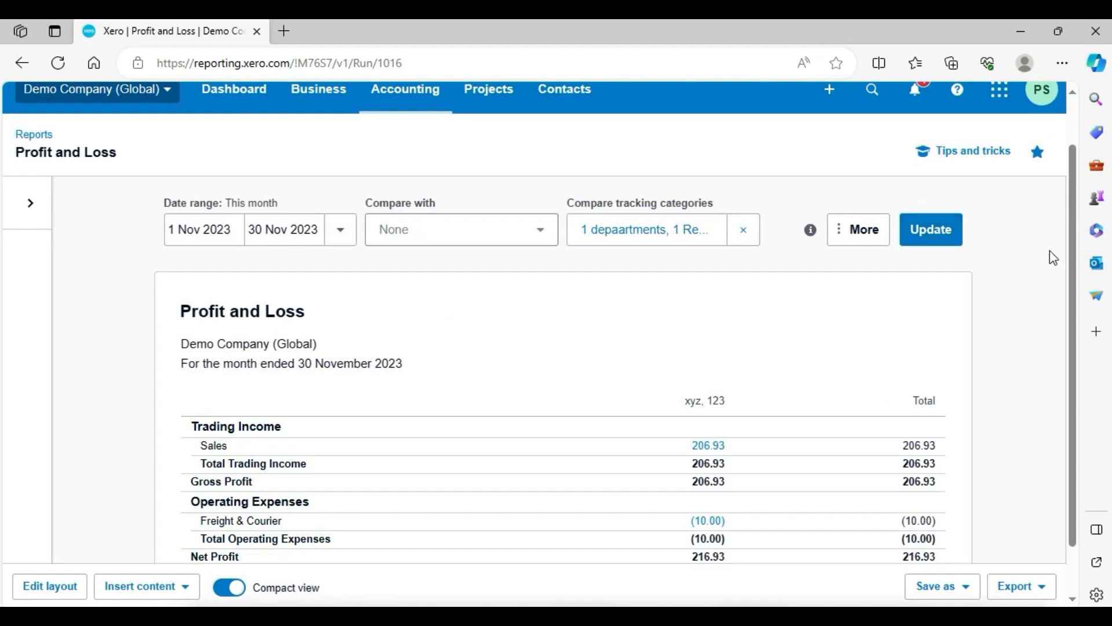
pyautogui.scroll(-1, 1073, 255)
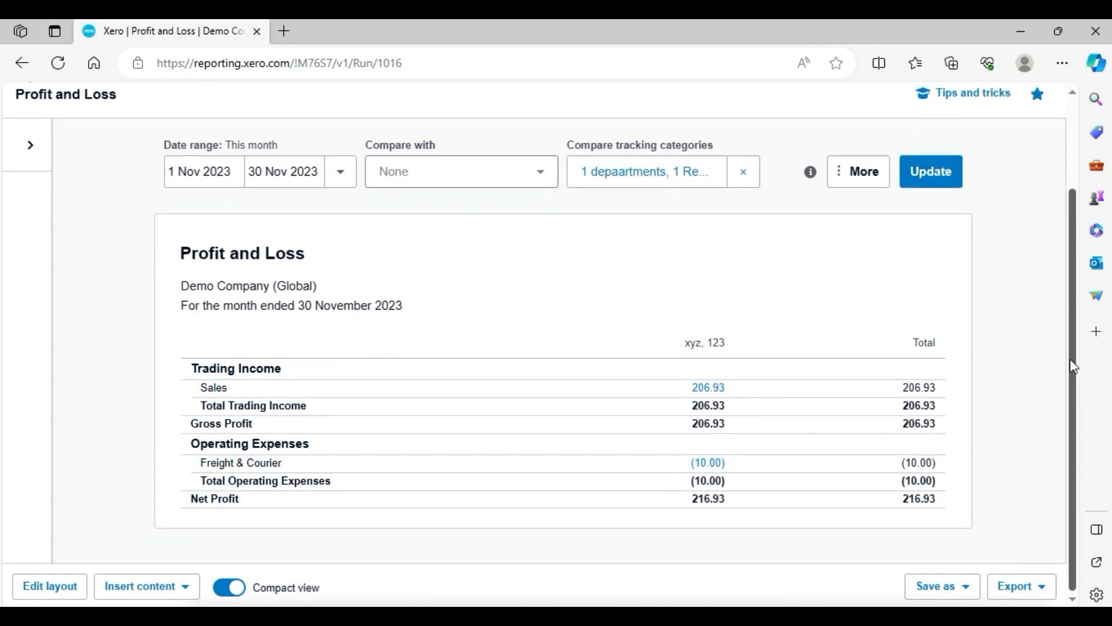
pyautogui.moveTo(973, 512); pyautogui.dragTo(628, 325)
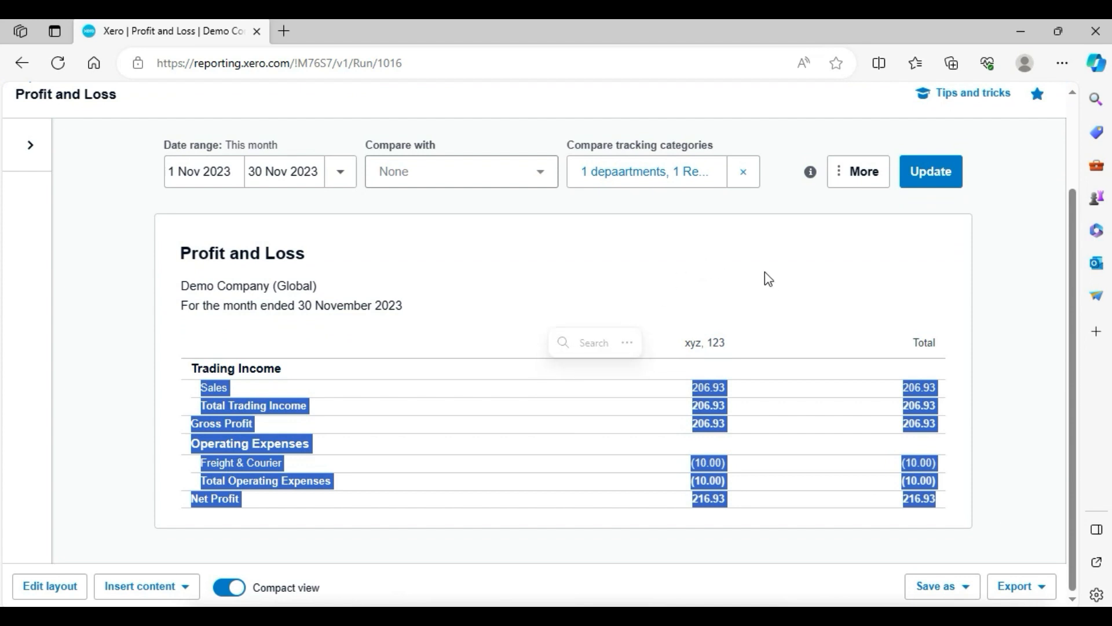
pyautogui.click(787, 311)
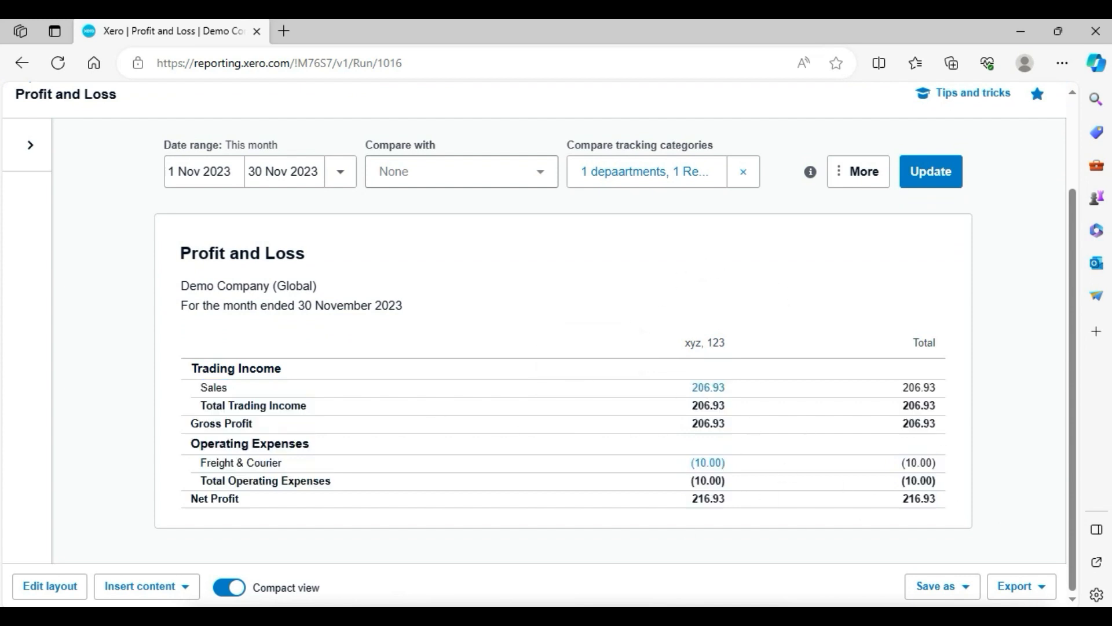